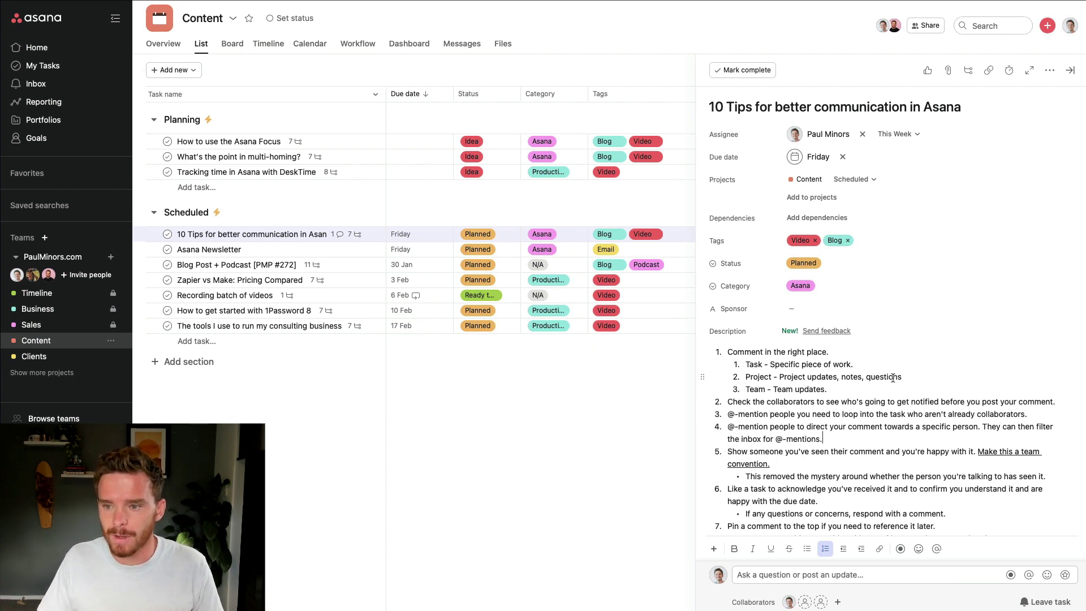
Review the 10 Tips task, highlighting its title and placing the cursor in the comment box
scroll(896, 354, "down", 3)
scroll(899, 355, "down", 3)
scroll(900, 355, "up", 6)
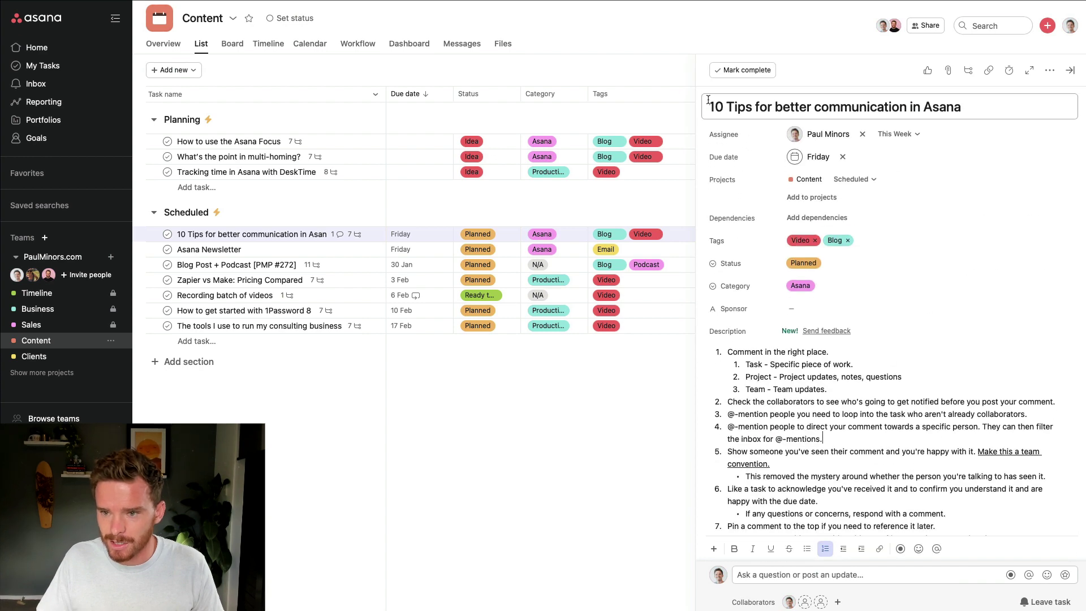
left_click_drag(707, 106, 965, 107)
left_click(901, 408)
scroll(904, 417, "down", 1)
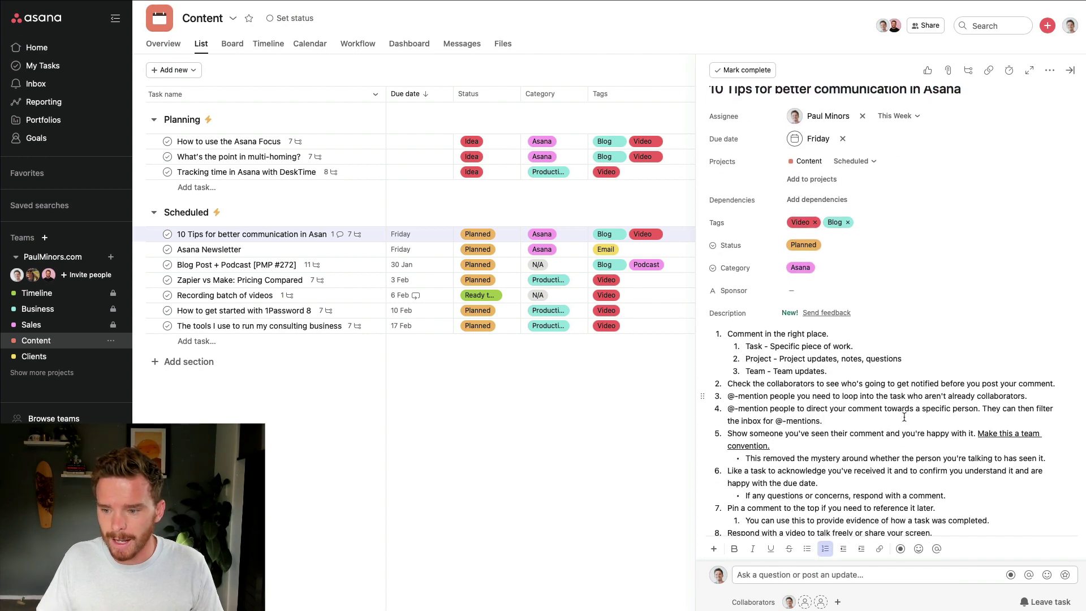
scroll(904, 417, "down", 10)
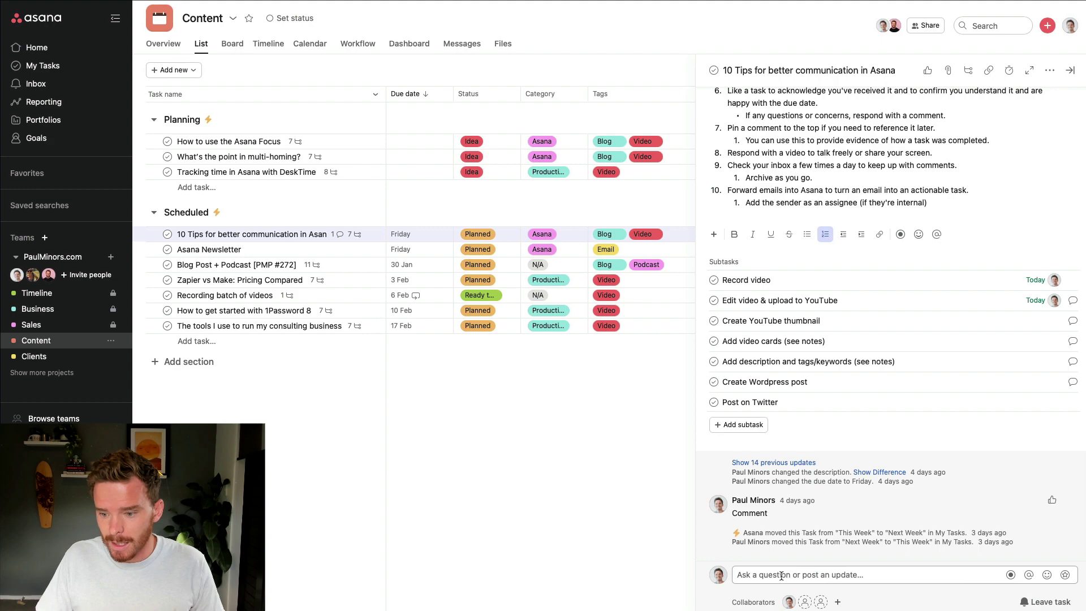
left_click(782, 576)
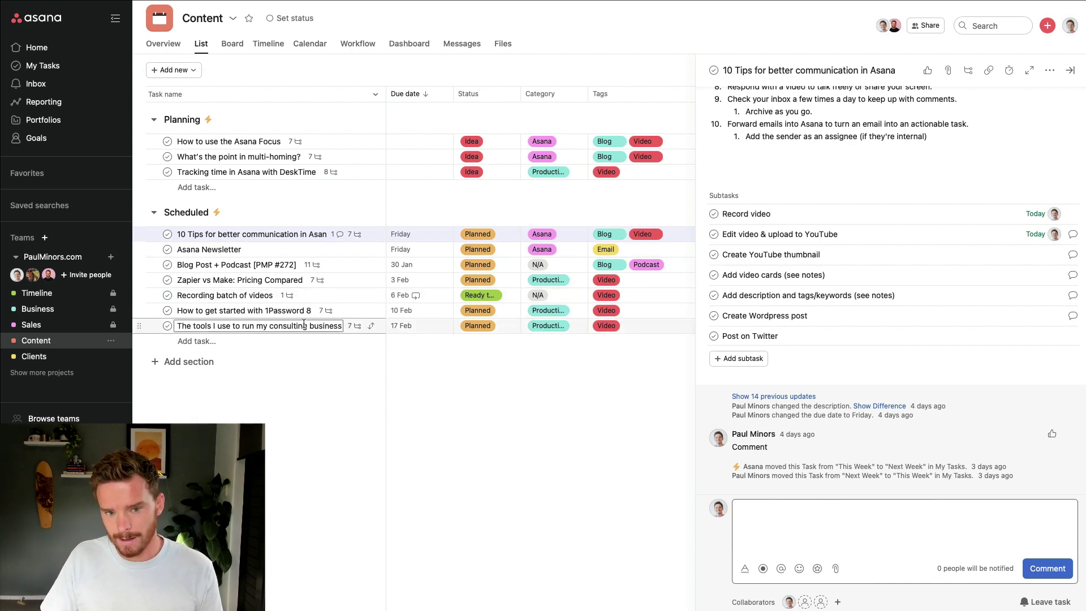
scroll(836, 461, "up", 10)
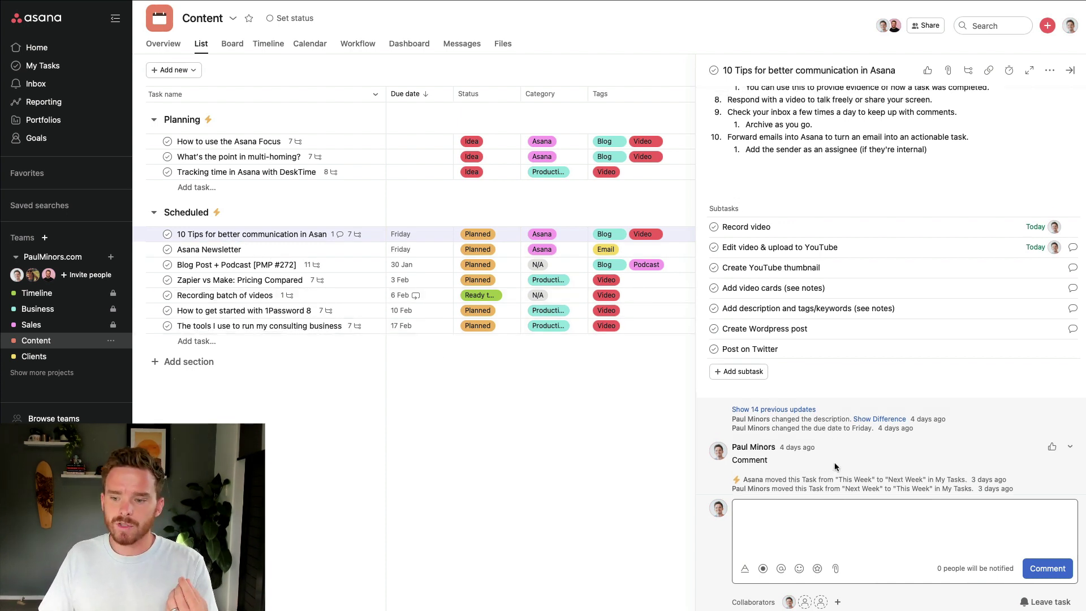
scroll(851, 451, "down", 1)
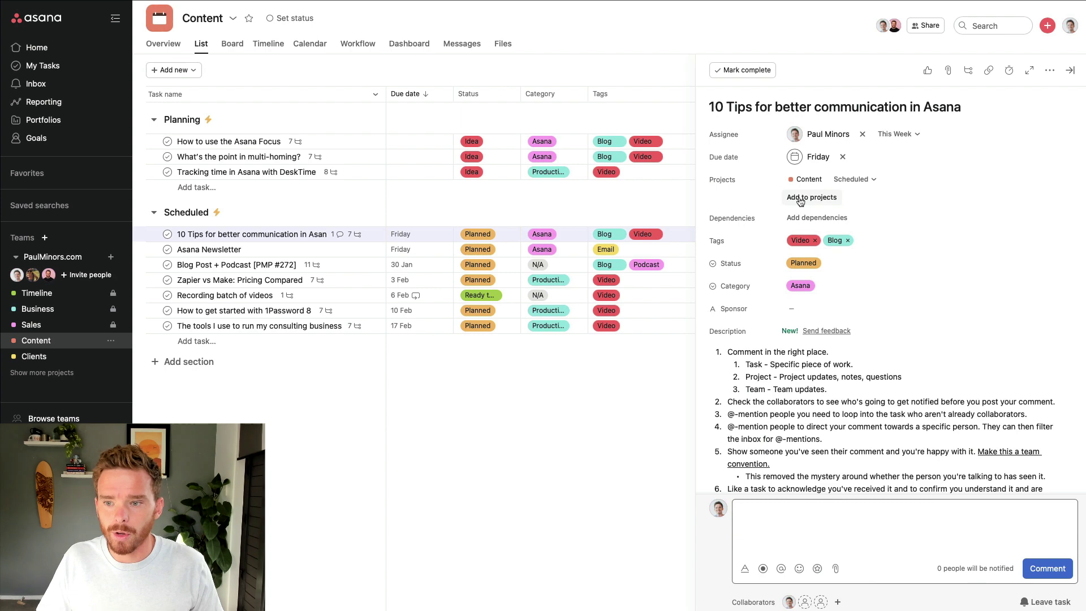
left_click_drag(707, 106, 974, 104)
scroll(804, 452, "down", 10)
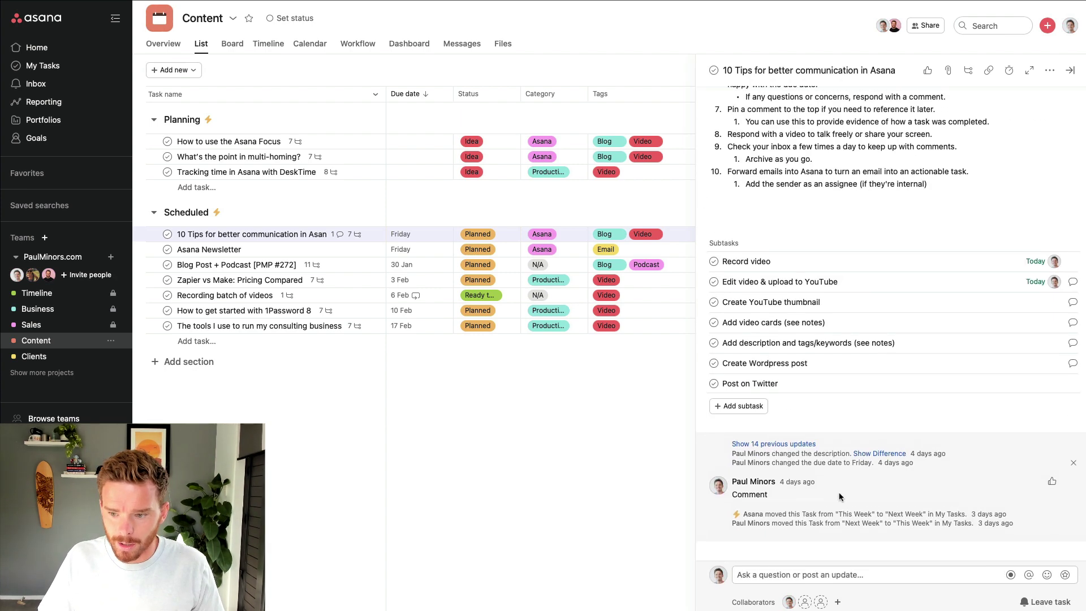
Post a comment @-mentioning a teammate: 'this is going to be published on Wednesday instead.'
left_click(804, 574)
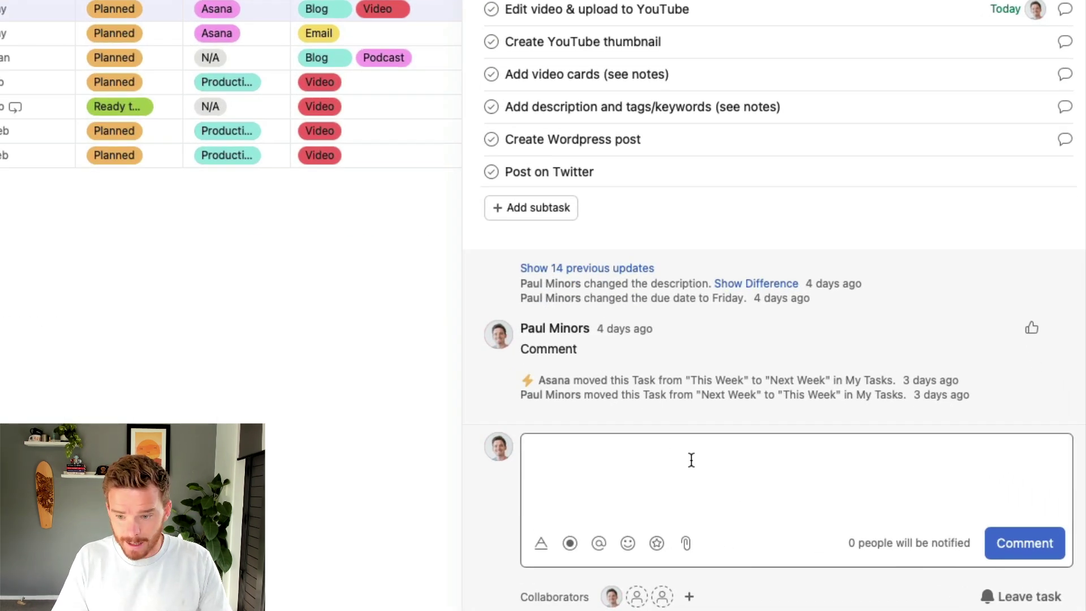
type("@judy")
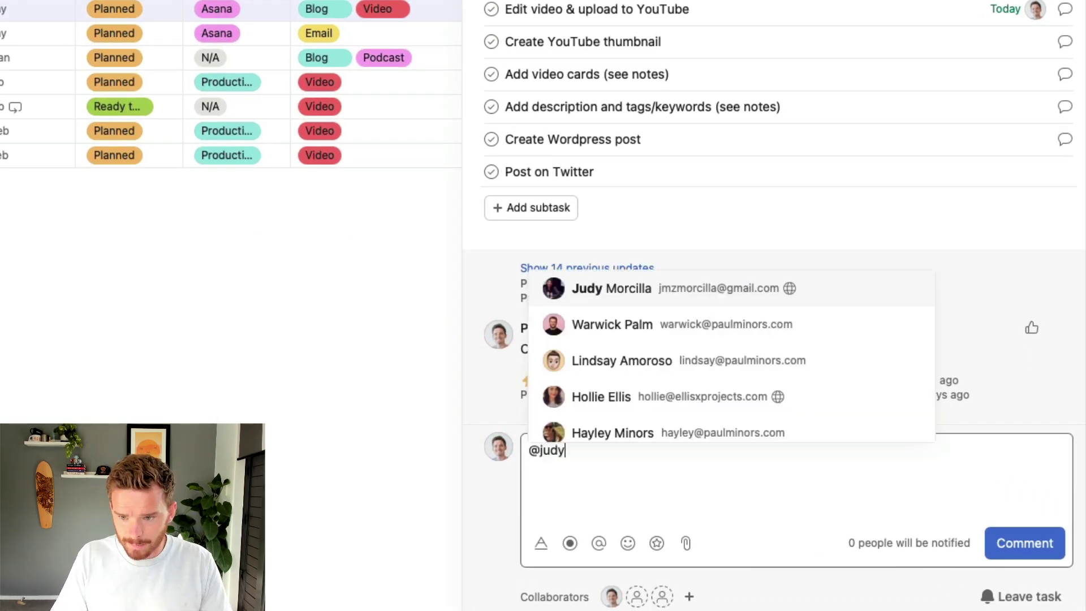
key("Return")
type("this is")
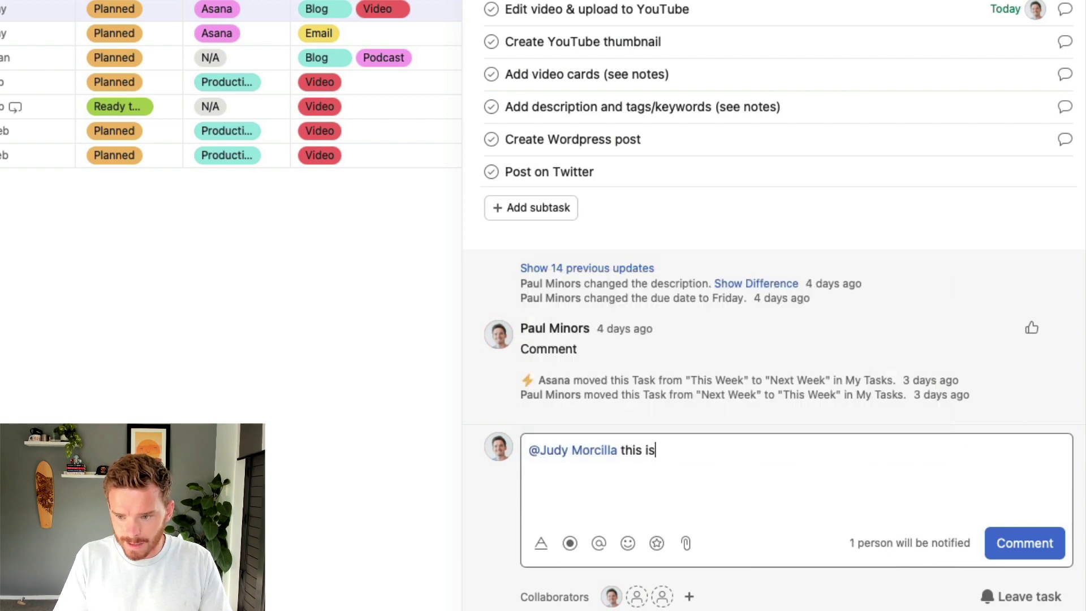
type(" going to be publsi")
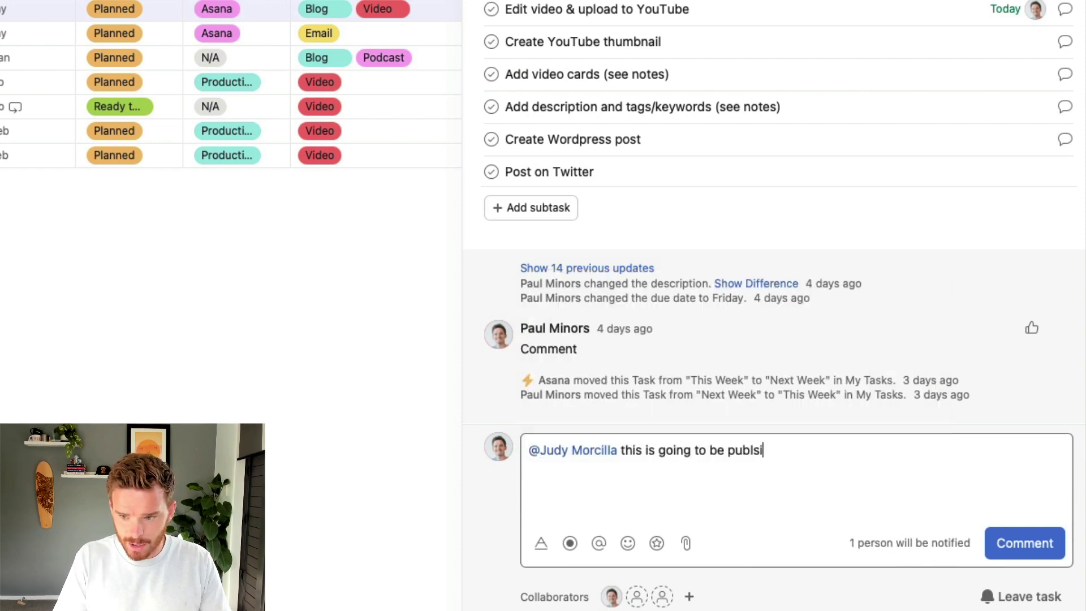
type("hed on Wednesday instead.")
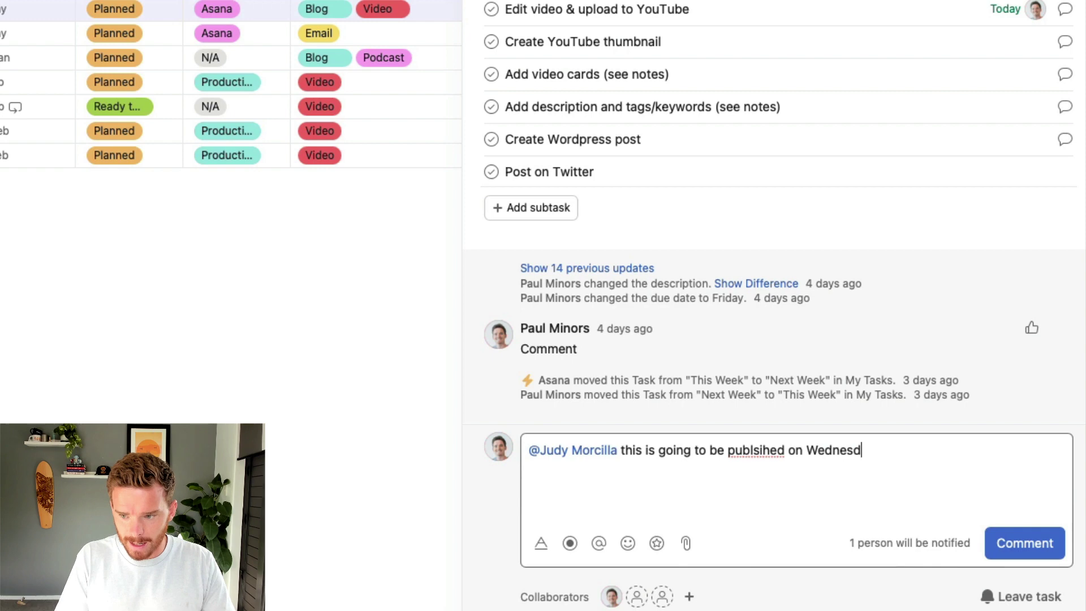
right_click(758, 450)
left_click(830, 265)
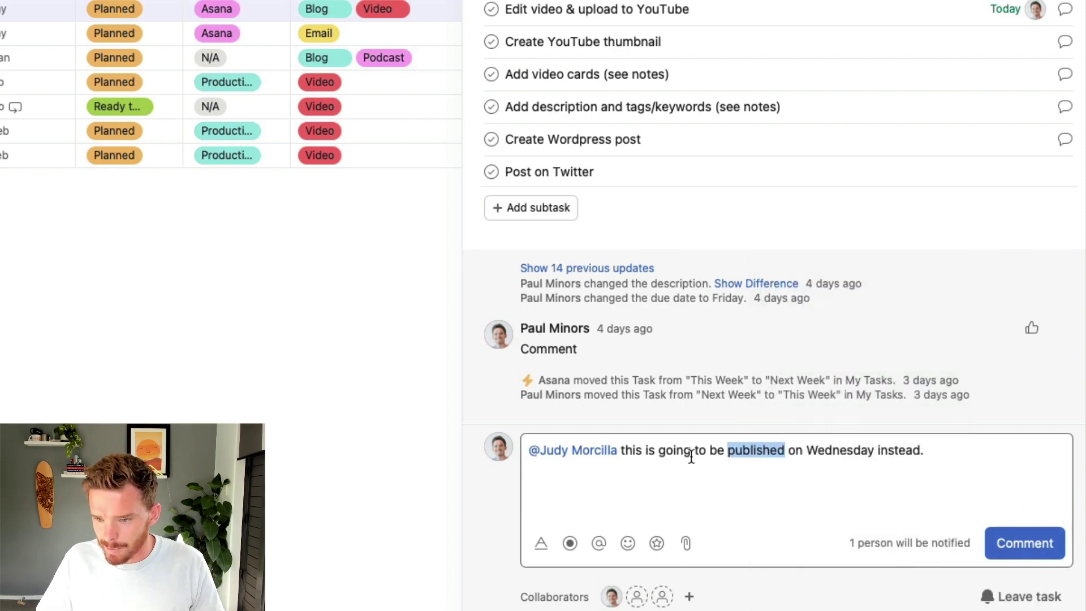
left_click(1025, 543)
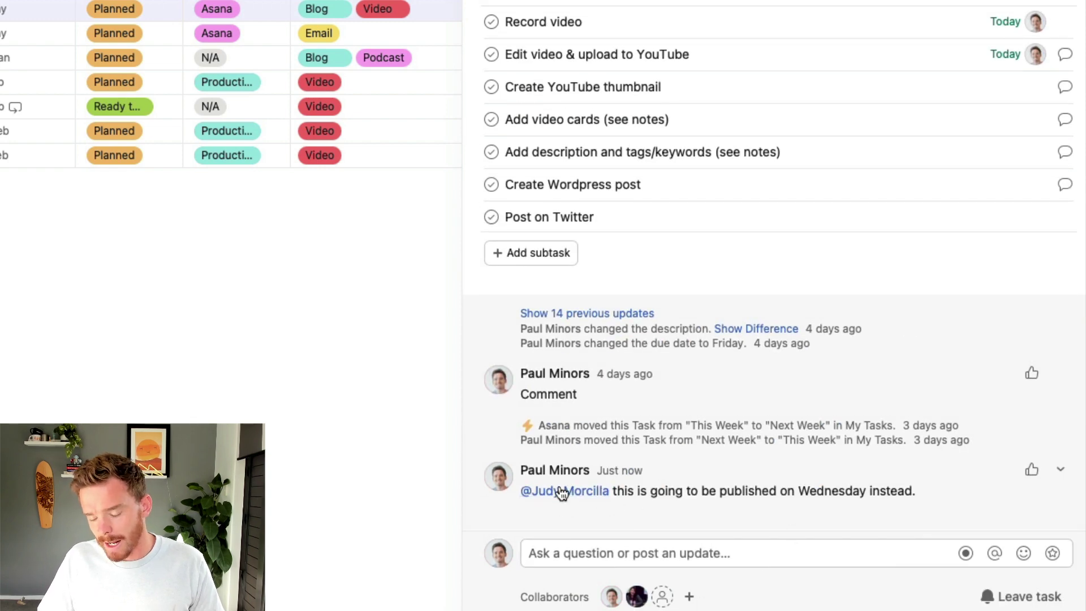
mouse_move(583, 493)
scroll(747, 407, "up", 2)
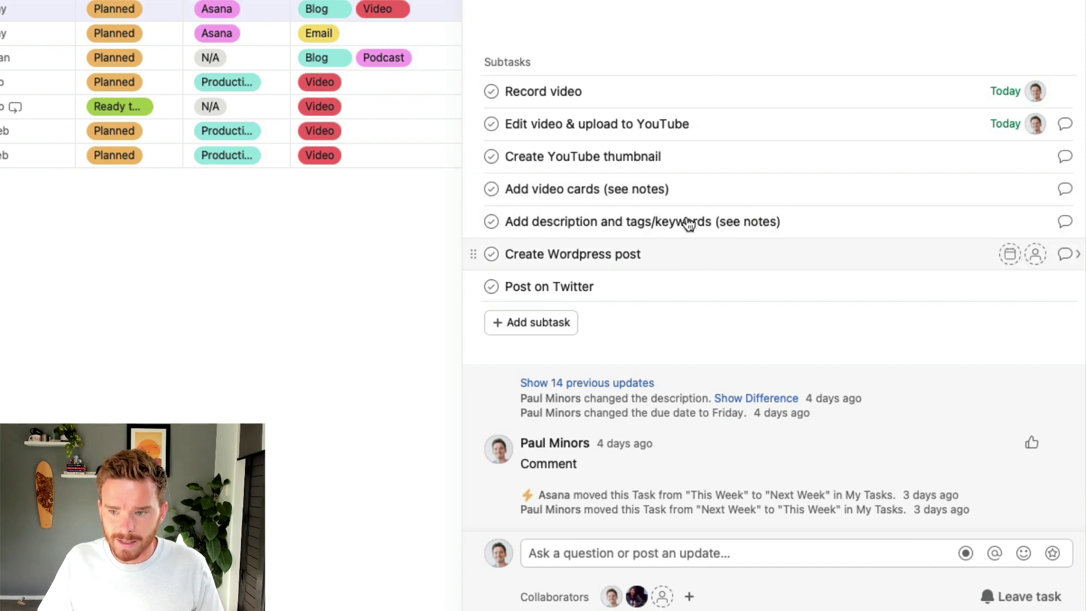
On the Create YouTube thumbnail subtask, comment to a mentioned teammate 'please use an image with an emoji'
left_click(746, 161)
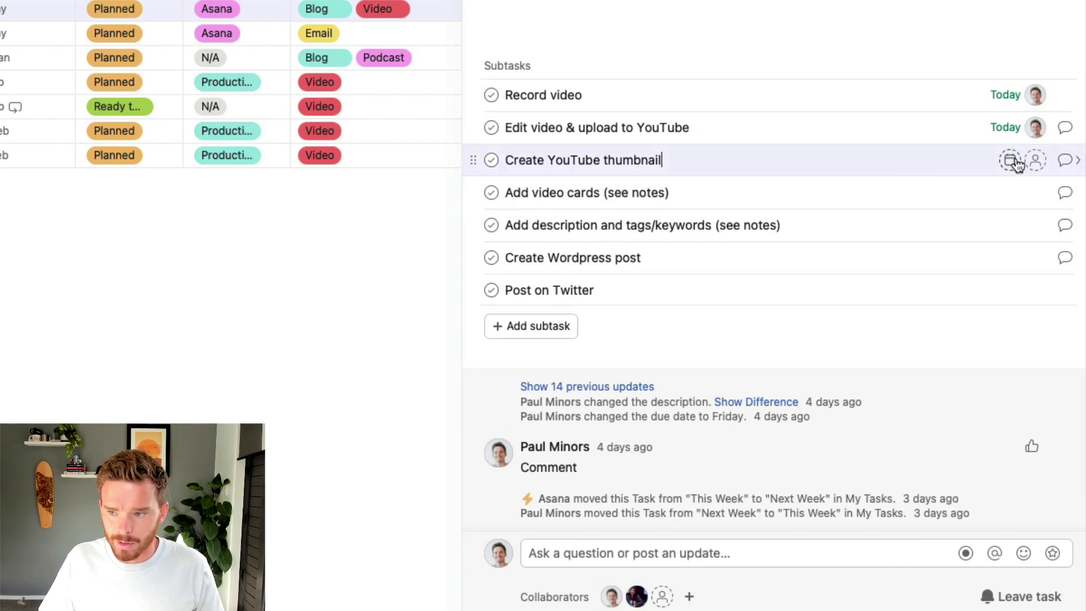
left_click(1067, 162)
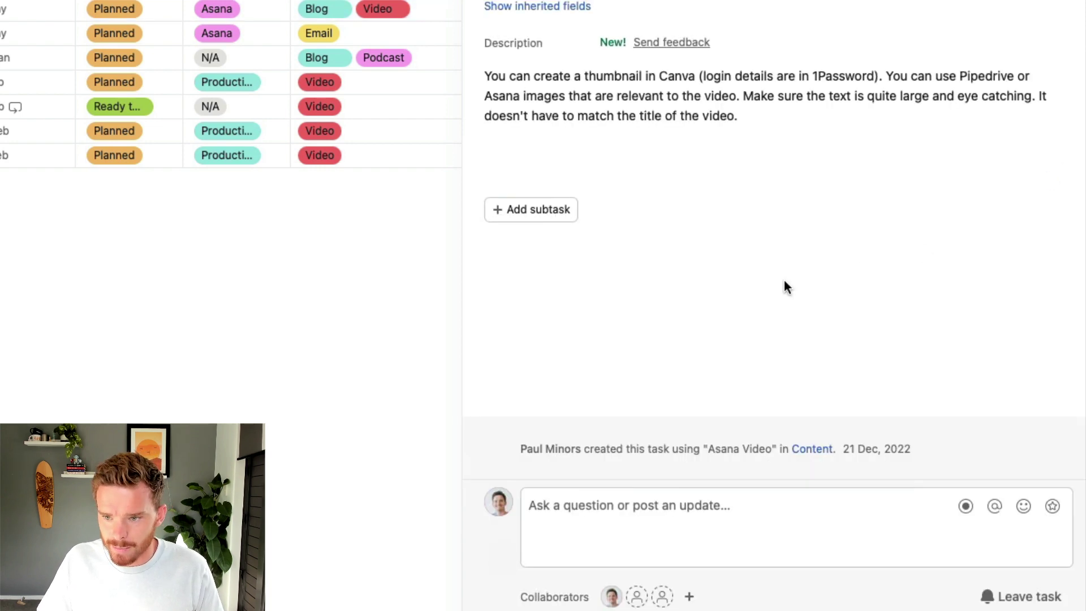
left_click(660, 506)
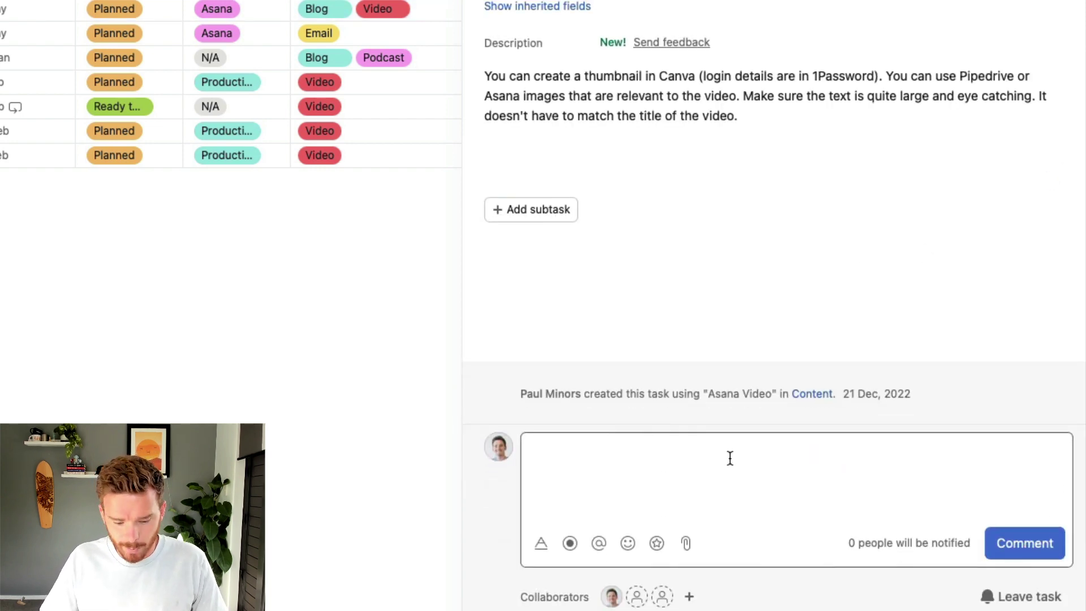
type("@judy ple")
key("BackSpace")
key("BackSpace")
key("BackSpace")
key("BackSpace")
key("Return")
type("please ")
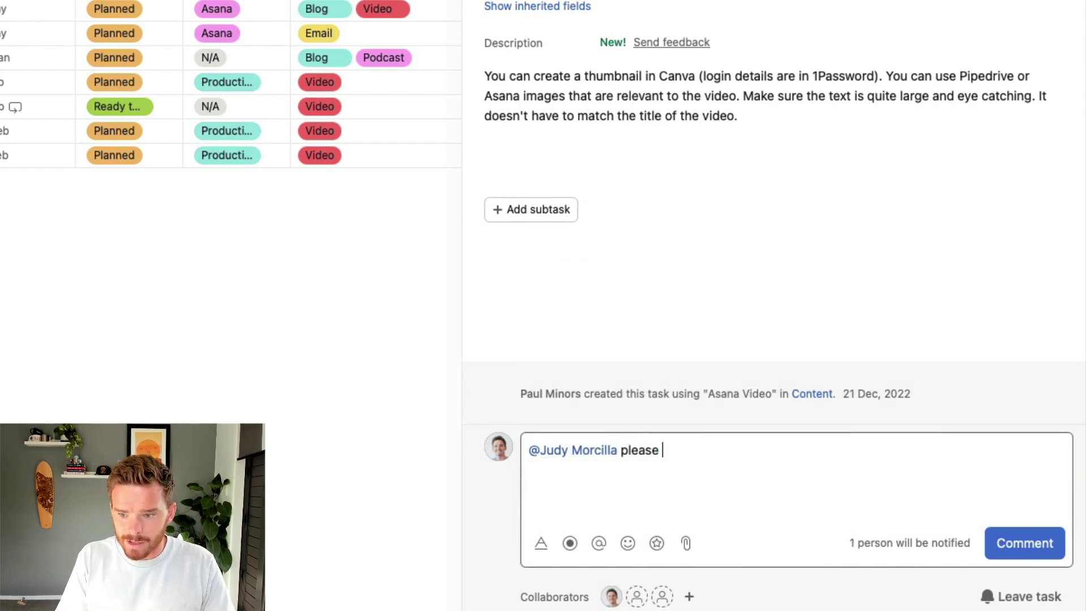
type("use an image w")
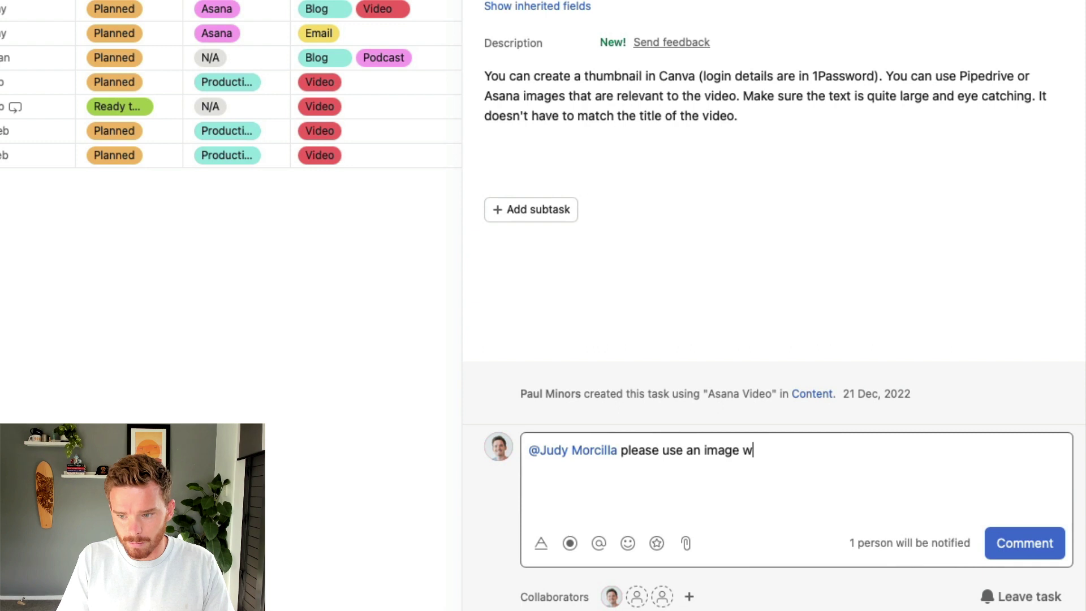
type("ith an emoji")
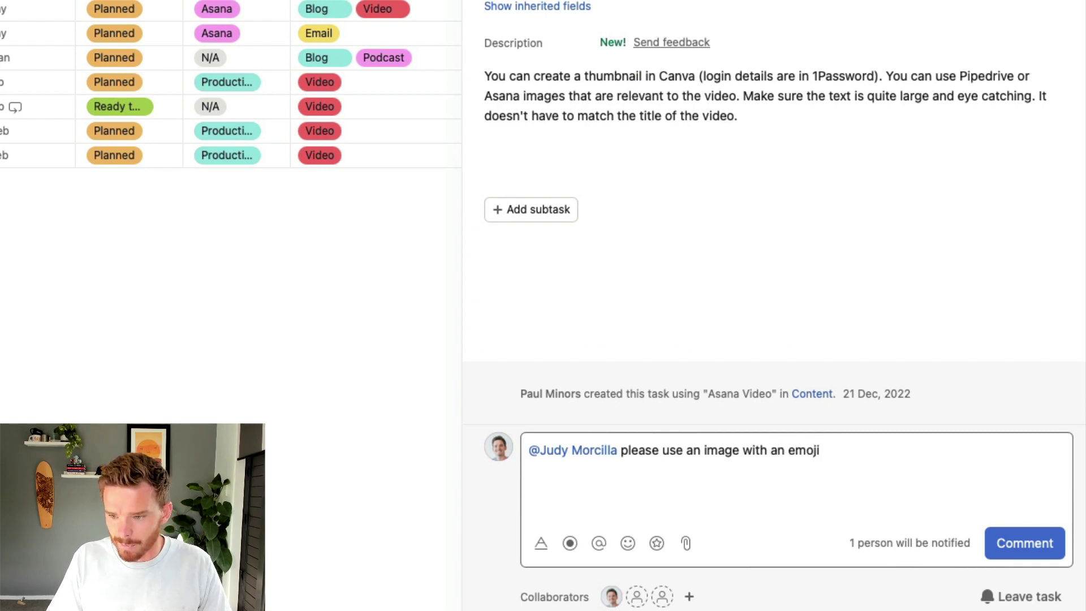
key("super+Return")
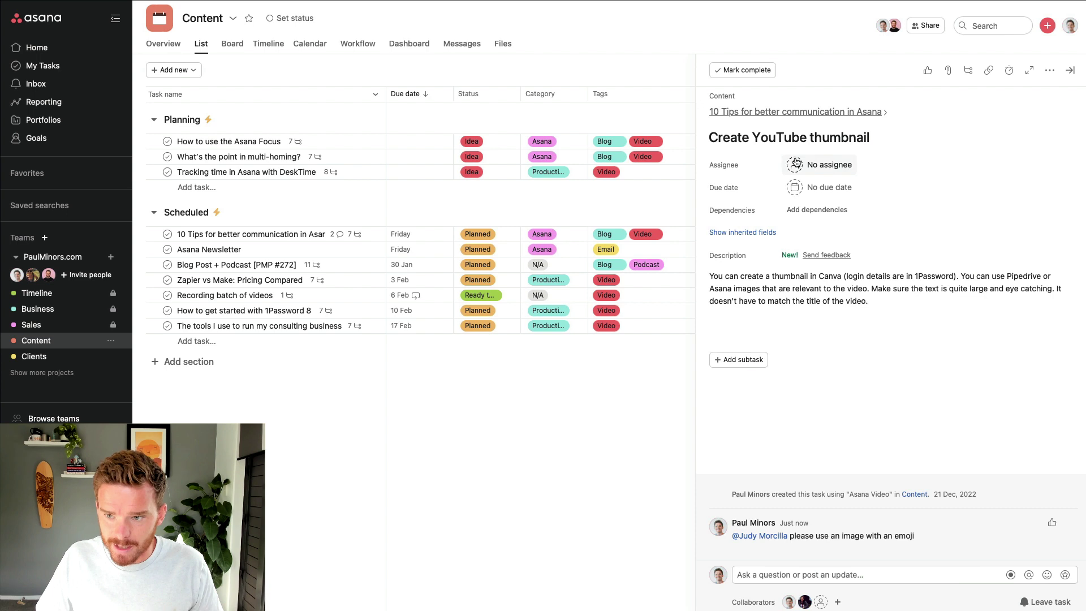
Make the mentioned teammate the subtask's assignee and return to the 10 Tips parent task
left_click(820, 165)
left_click(829, 207)
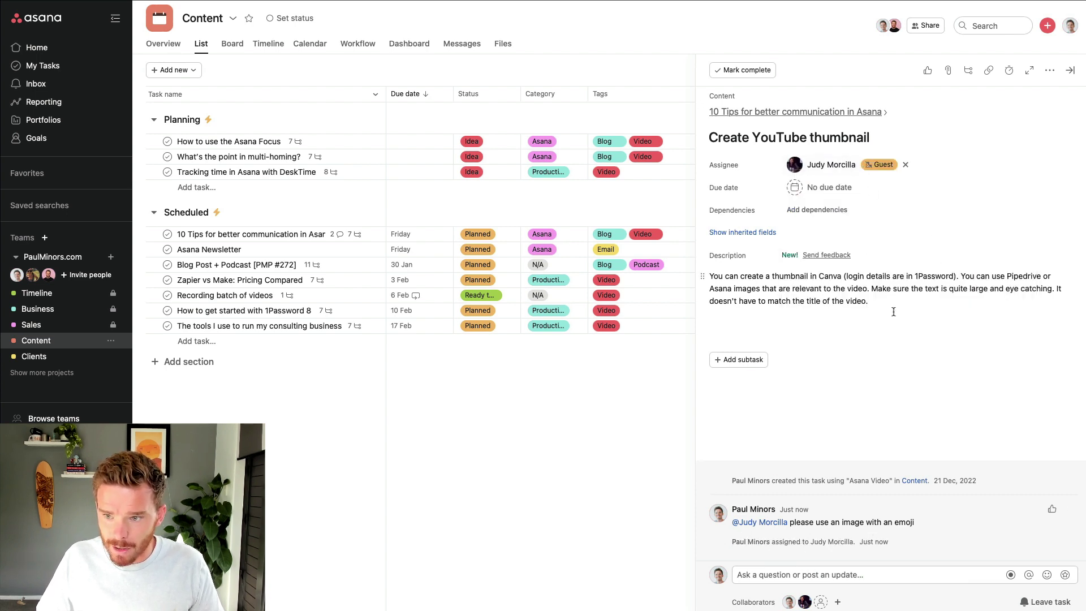
left_click(795, 112)
scroll(756, 317, "down", 10)
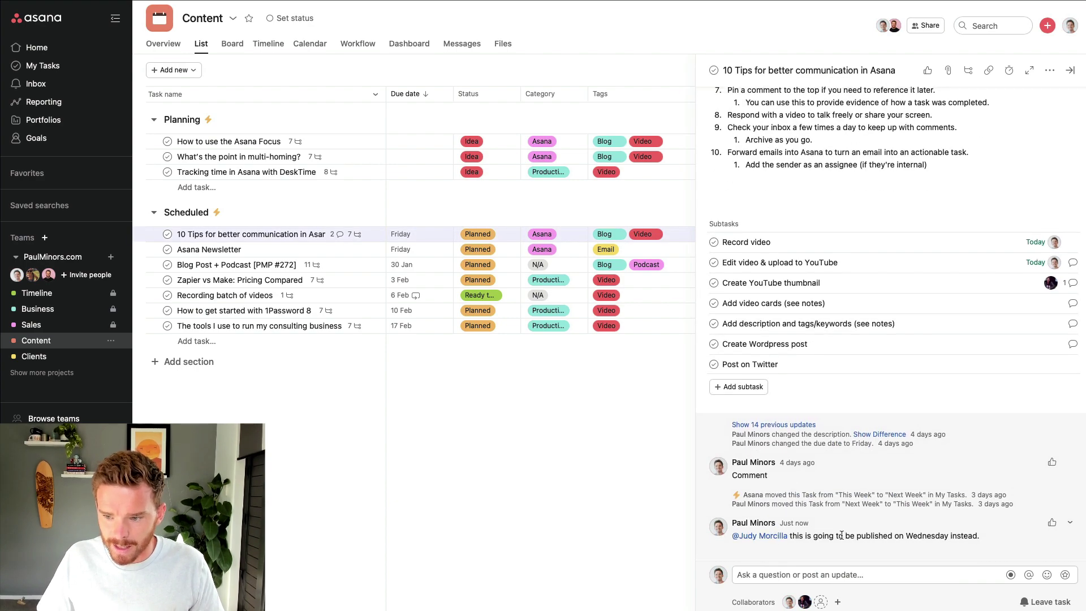
scroll(893, 507, "up", 10)
scroll(887, 505, "up", 1)
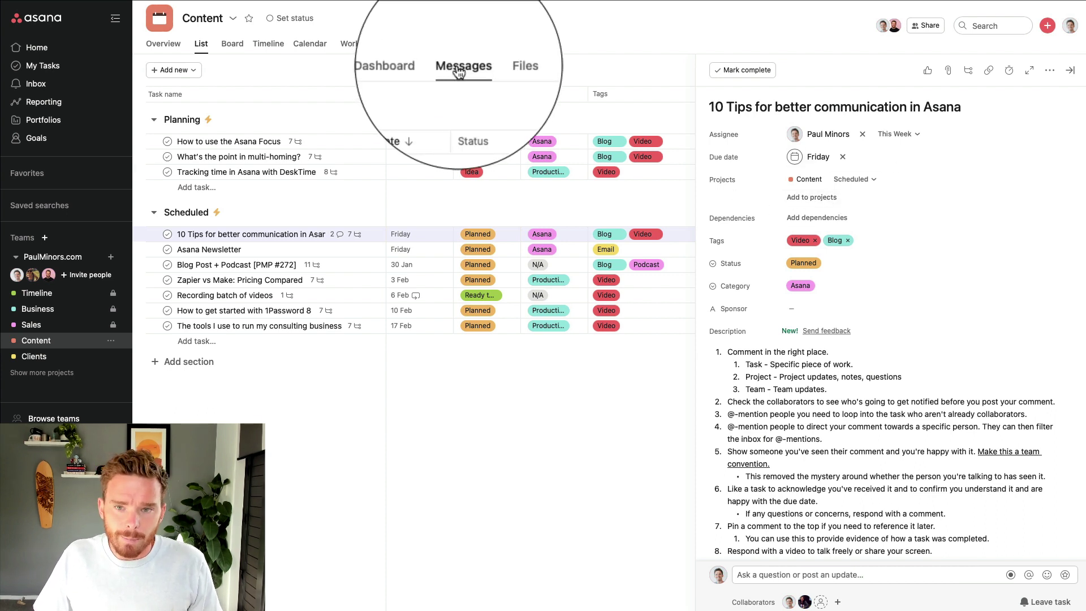
Show the Content project's Messages tab
left_click(464, 45)
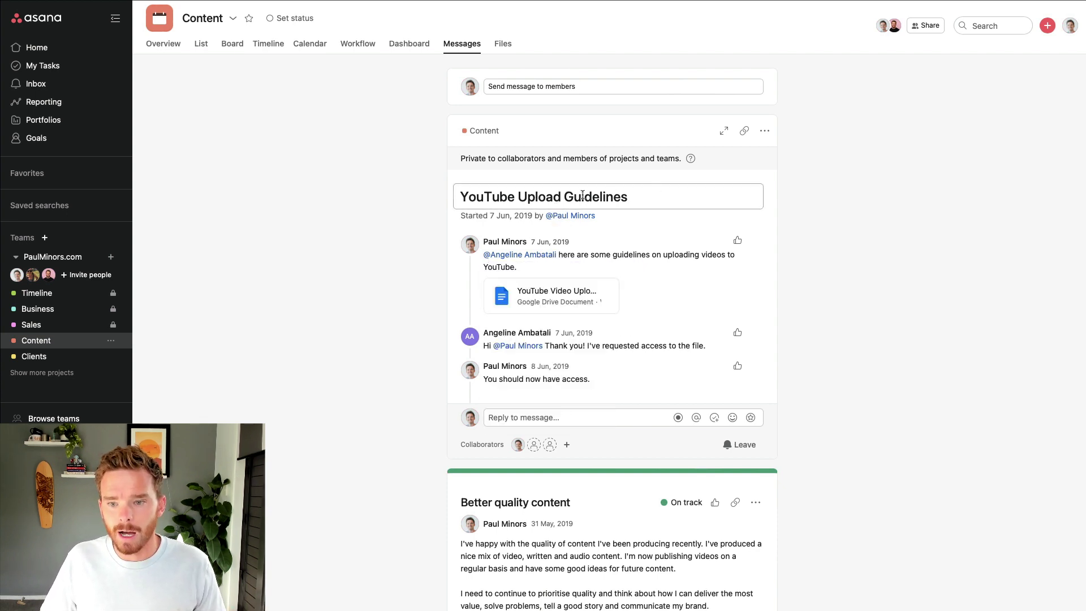
Send a 'Change to schedule' message: 'Youtube videos will now be published on Wednesdays'
left_click(583, 90)
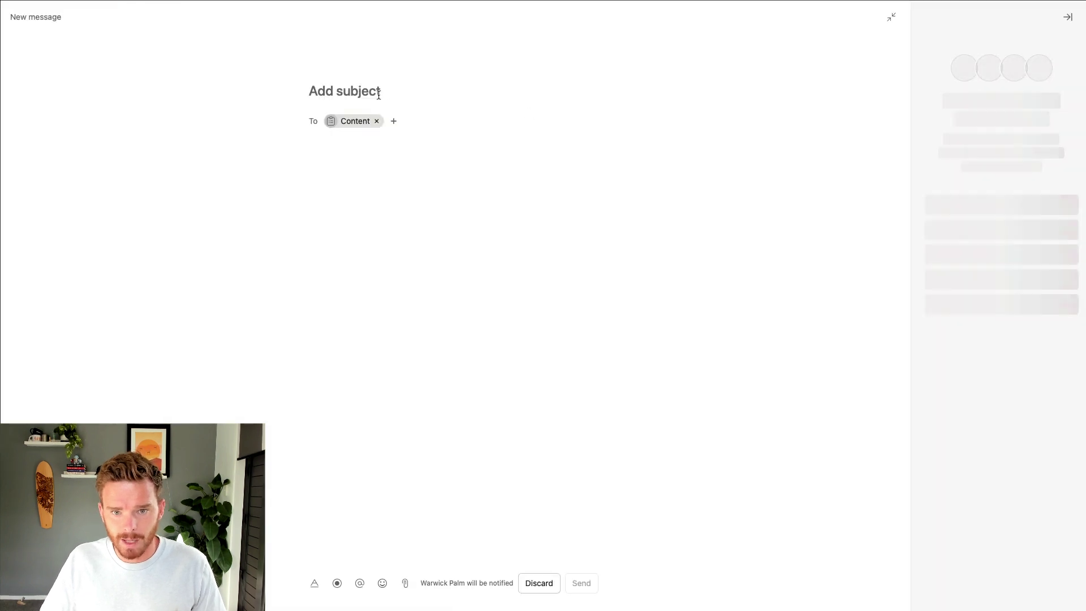
type("Change to schedule")
left_click(419, 153)
left_click(402, 163)
type("Youtube vid")
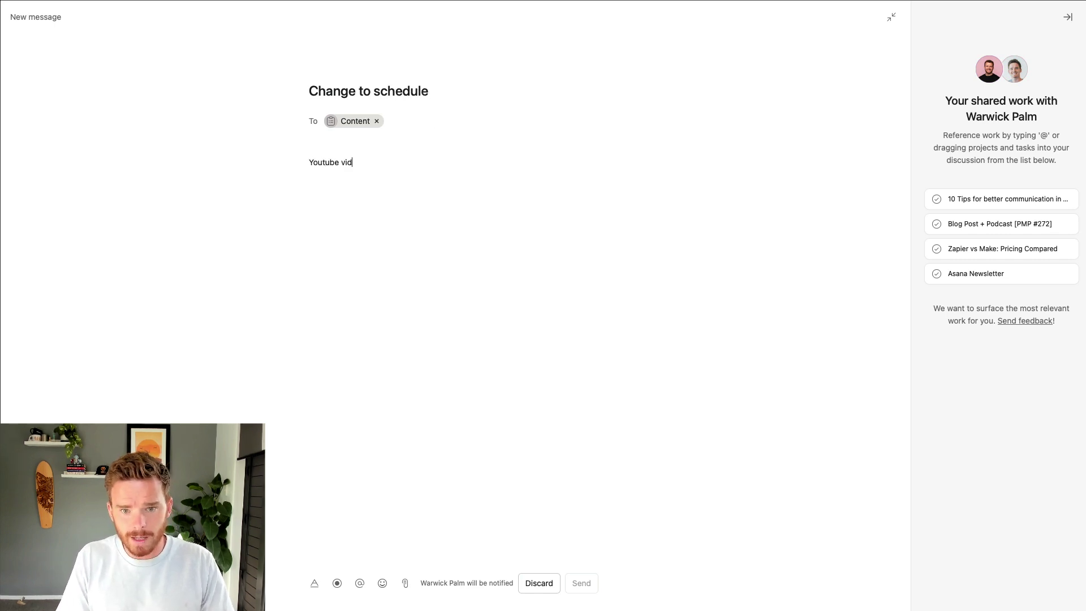
type("eos will now be published on Wednesday's")
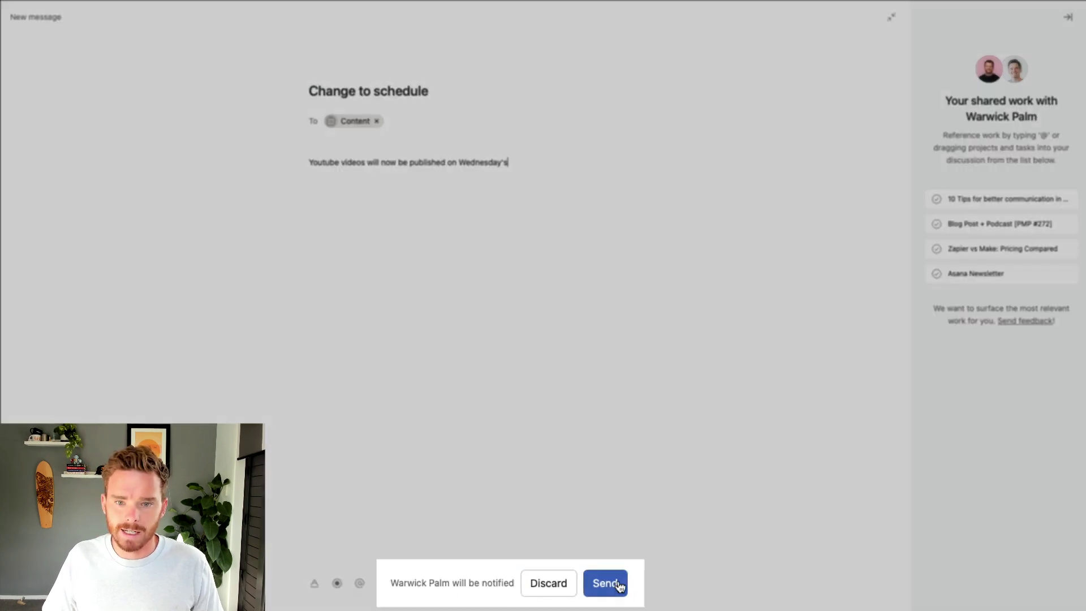
left_click(619, 586)
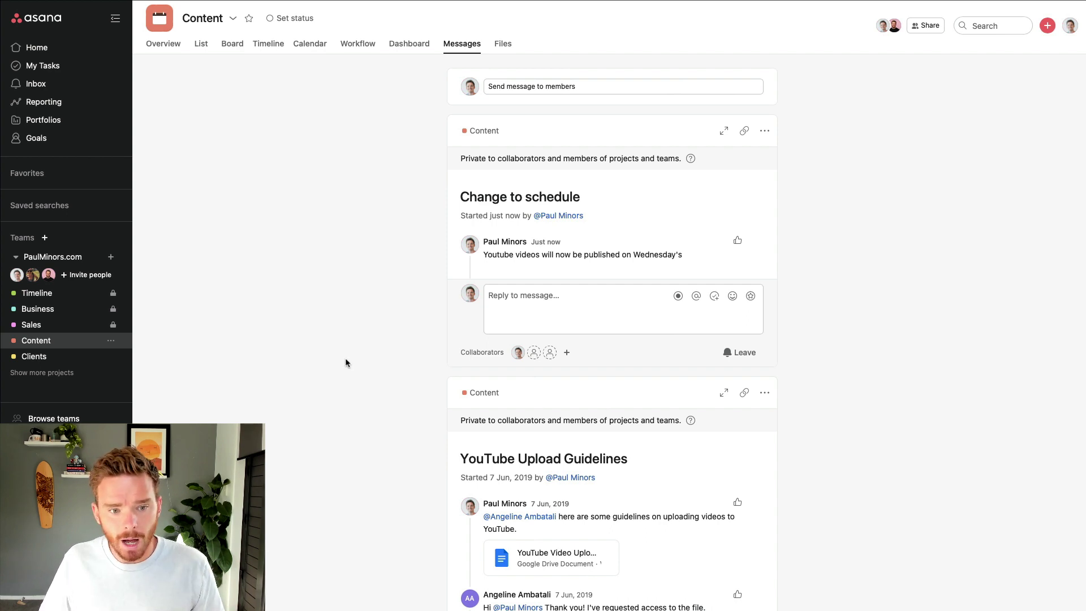
Send the PaulMinors.com team a message titled 'Test' with a quoted Lorem ipsum paragraph body
left_click(90, 259)
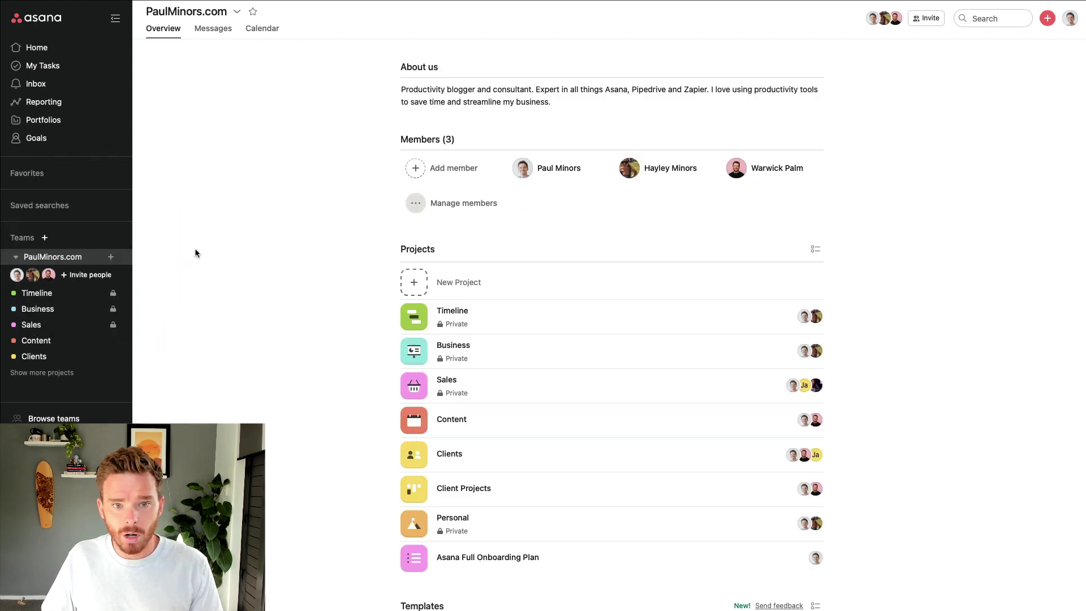
left_click(213, 28)
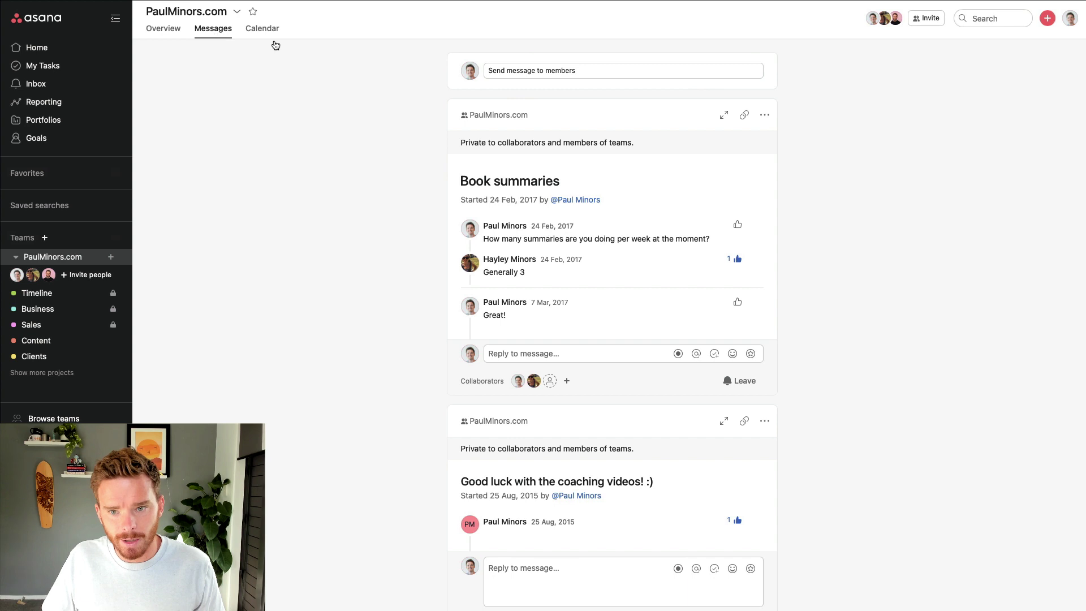
left_click(563, 71)
left_click(337, 91)
type("est")
key("BackSpace")
key("BackSpace")
key("BackSpace")
type("Test")
left_click(371, 159)
type("\"")
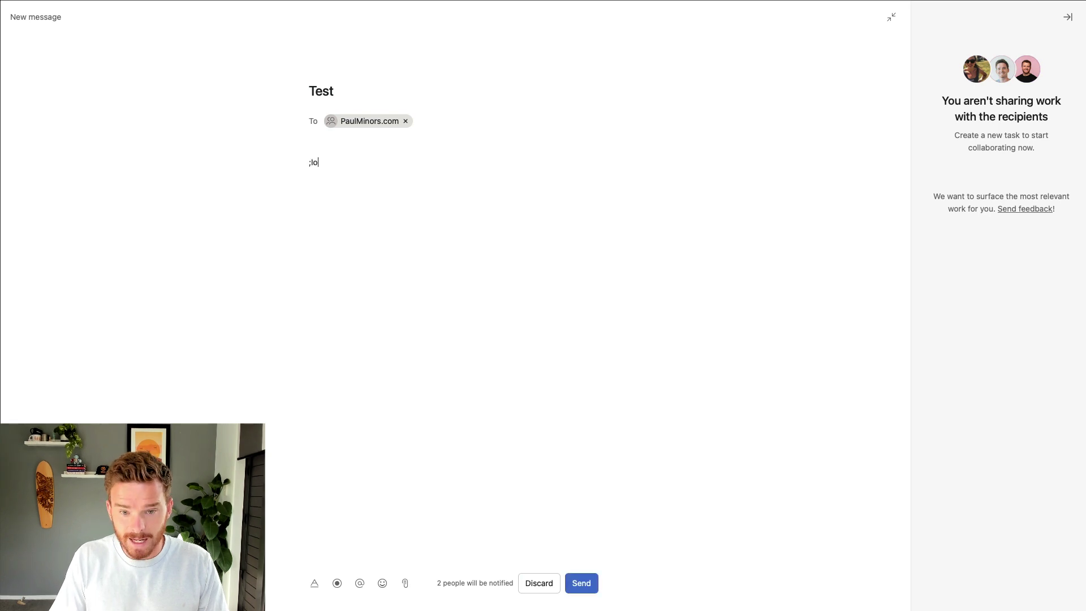
type("Lorem ipsum dolor sit amet, consectetur adipiscing elit, sed do eiusmod tempor incididunt ut labore et dolore magna aliqua. Ut enim ad minim veniam, quis nostrud exercitation ullamco laboris nisi ut aliquip ex ea commodo consequat. Duis aute irure dolor in reprehenderit in voluptate velit esse cillum dolore eu fugiat nulla pariatur. Excepteur sint occaecat cupidatat non proident, sunt in culpa qui officia deserunt mollit anim id est laborum.")
type("\"")
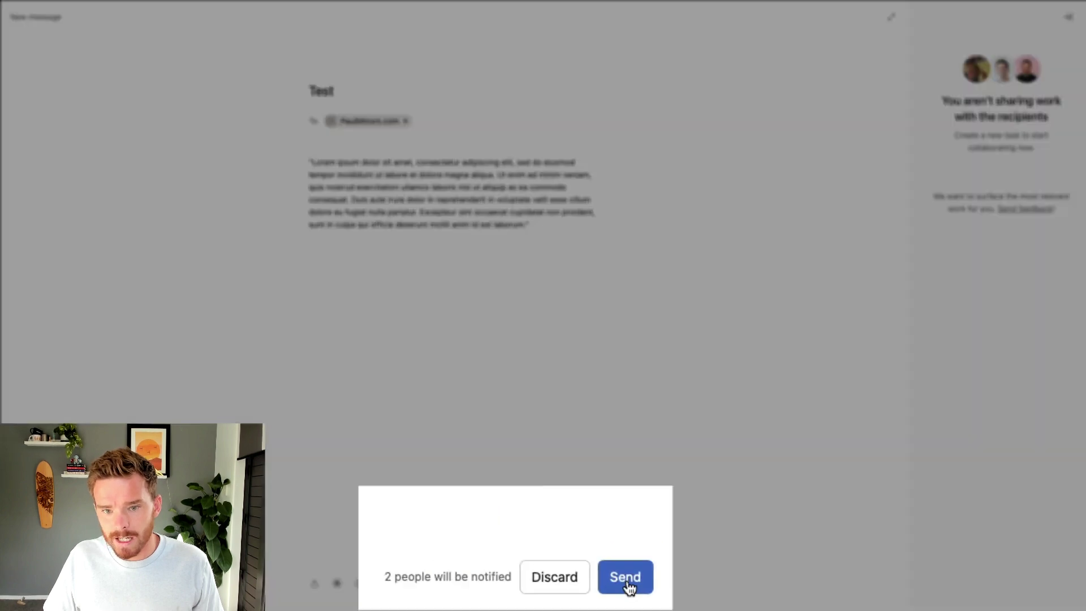
left_click(628, 585)
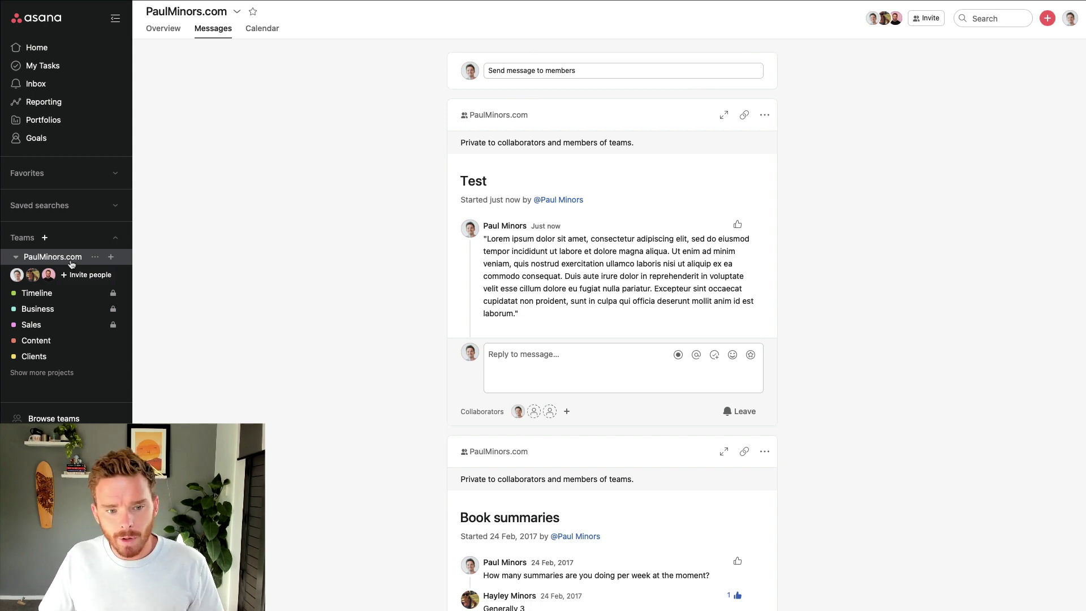
Open the '10 Tips for better communication in Asana' task in the Content project
left_click(51, 341)
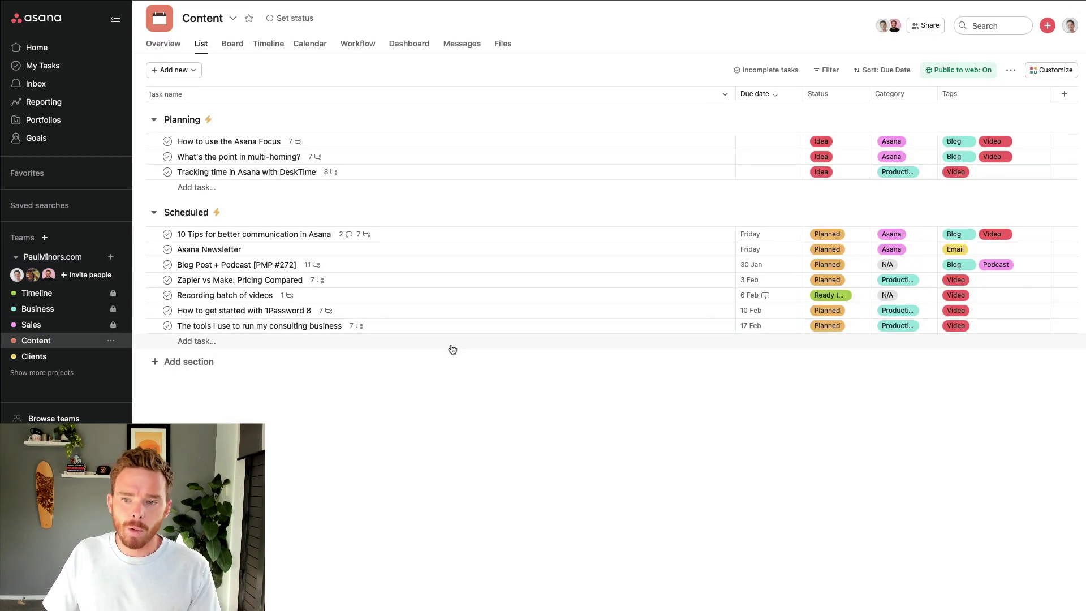
left_click(439, 234)
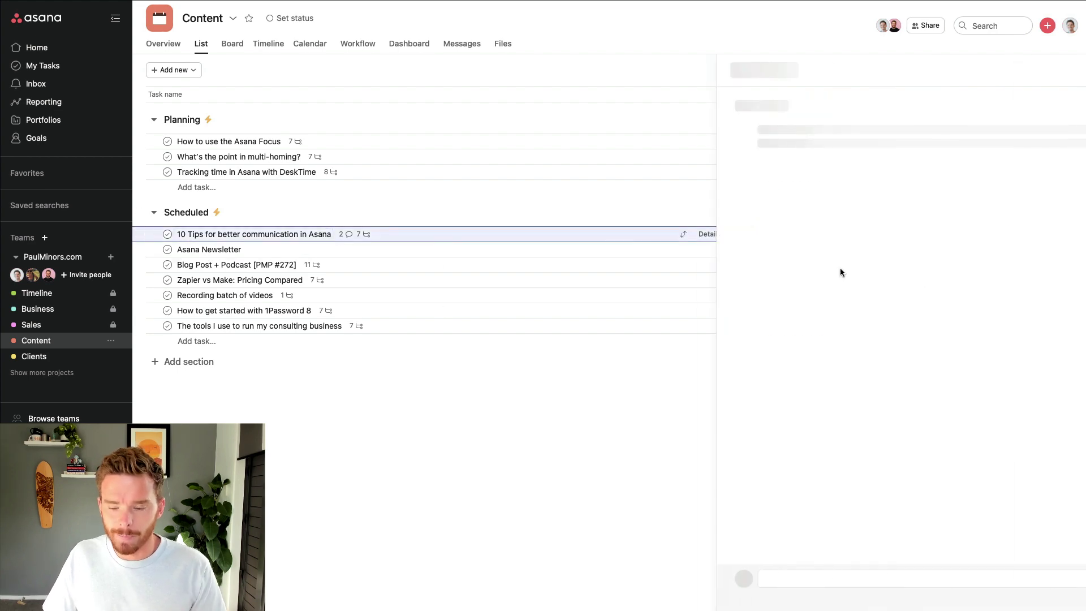
scroll(874, 381, "down", 10)
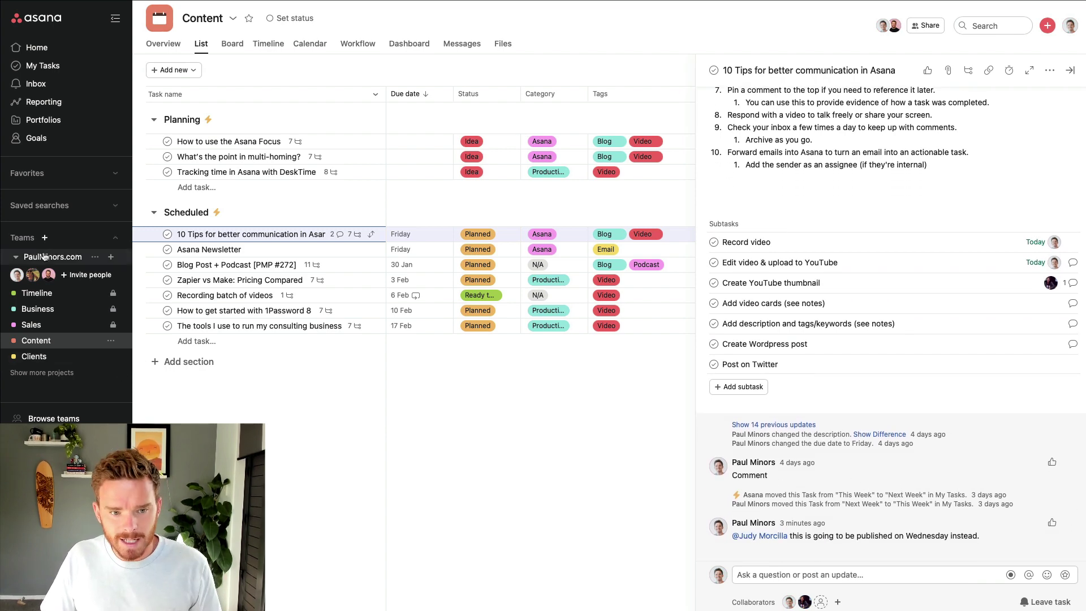
left_click(62, 257)
left_click(209, 25)
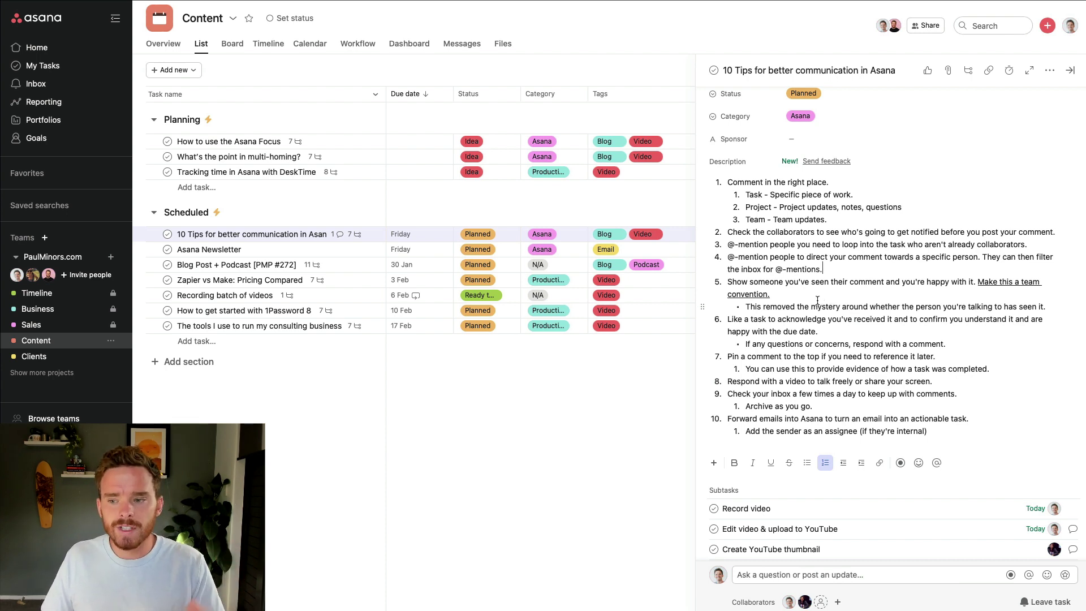
scroll(818, 294, "down", 5)
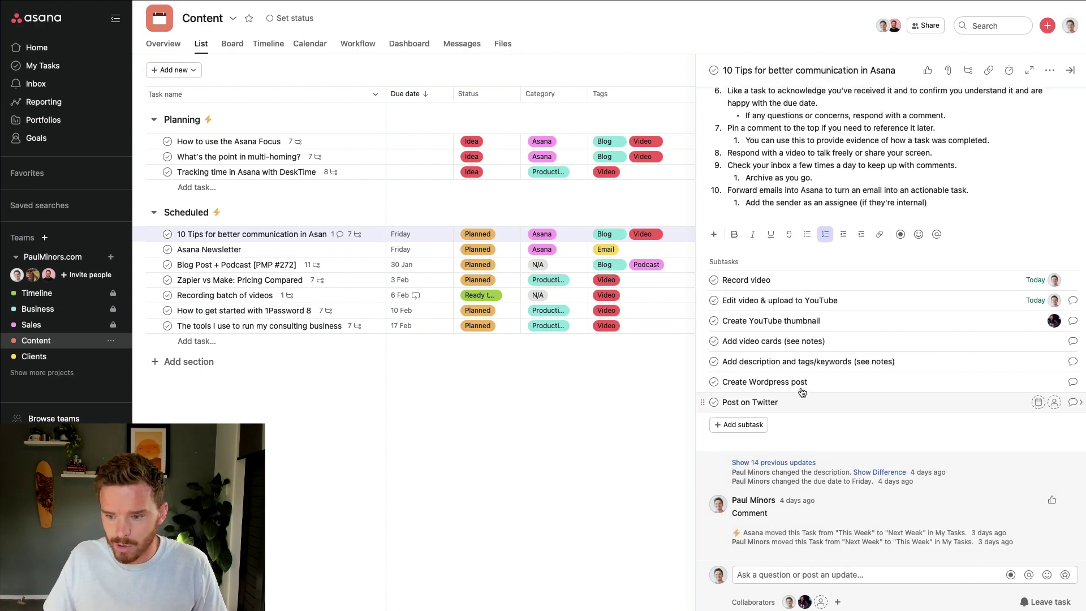
Add another teammate as the task's third collaborator via the collaborators search
scroll(802, 398, "up", 3)
scroll(803, 399, "down", 3)
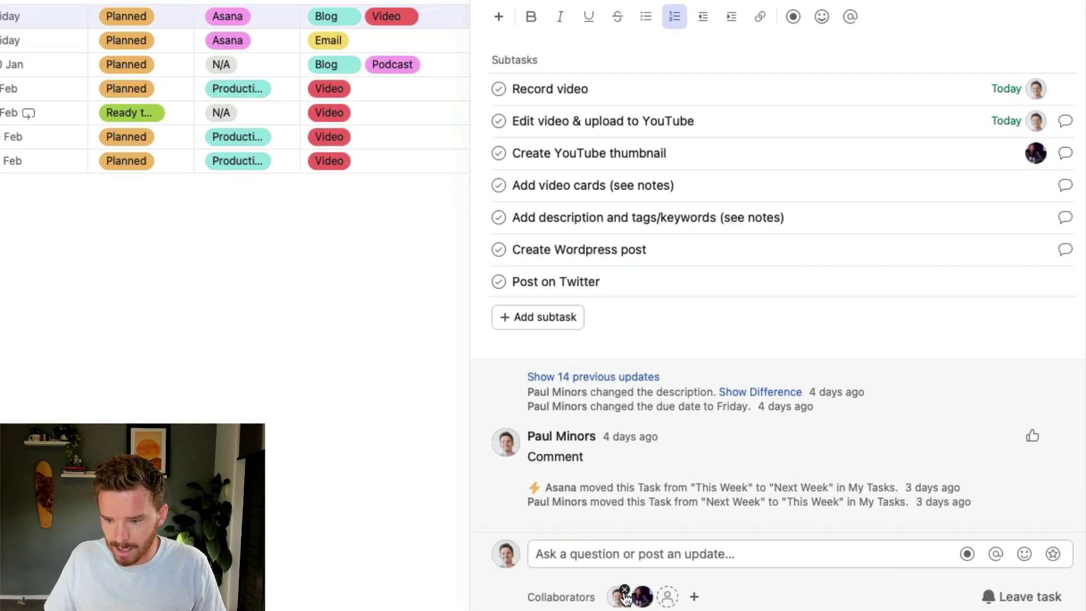
mouse_move(622, 601)
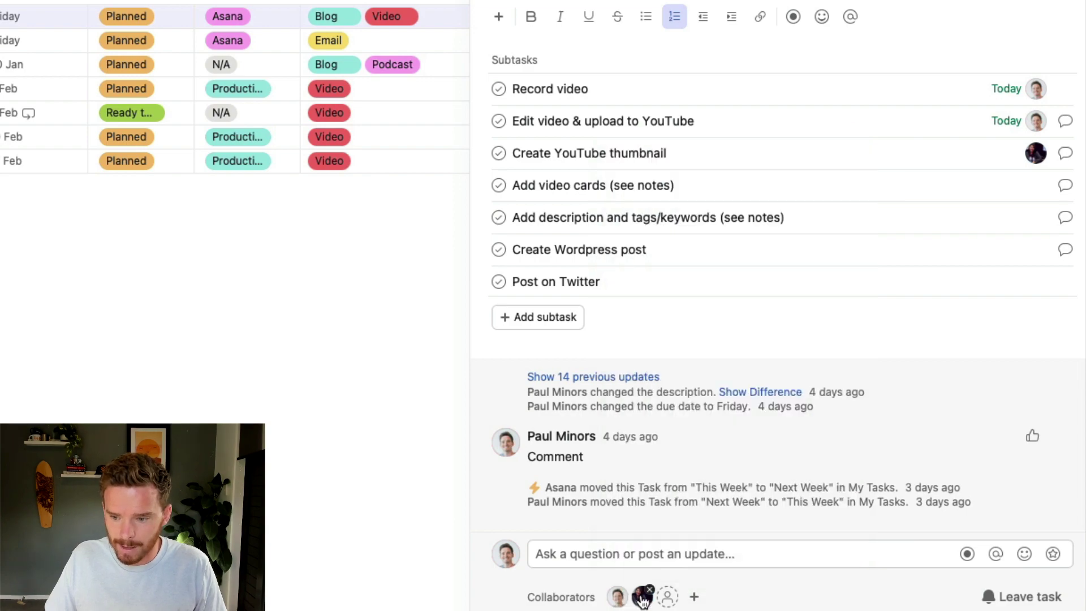
scroll(605, 499, "up", 10)
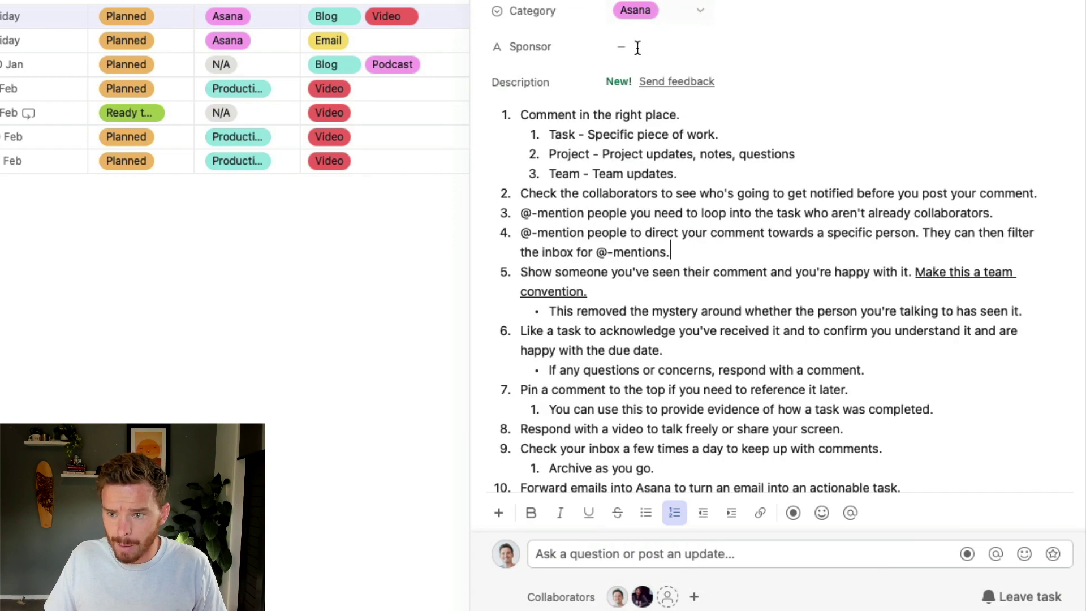
scroll(639, 113, "up", 2)
scroll(688, 340, "down", 9)
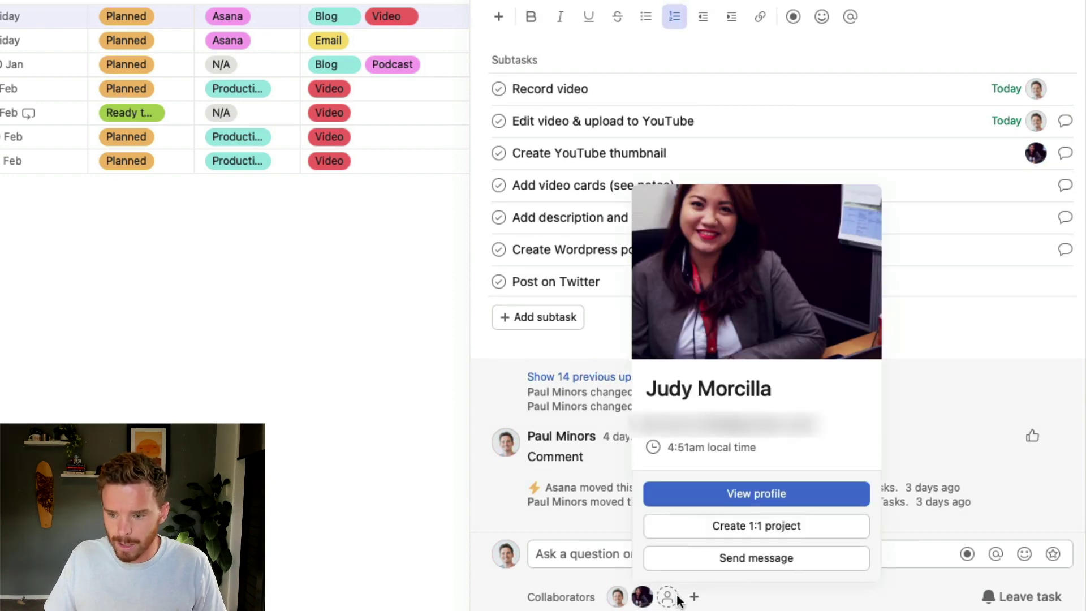
left_click(668, 596)
type("war")
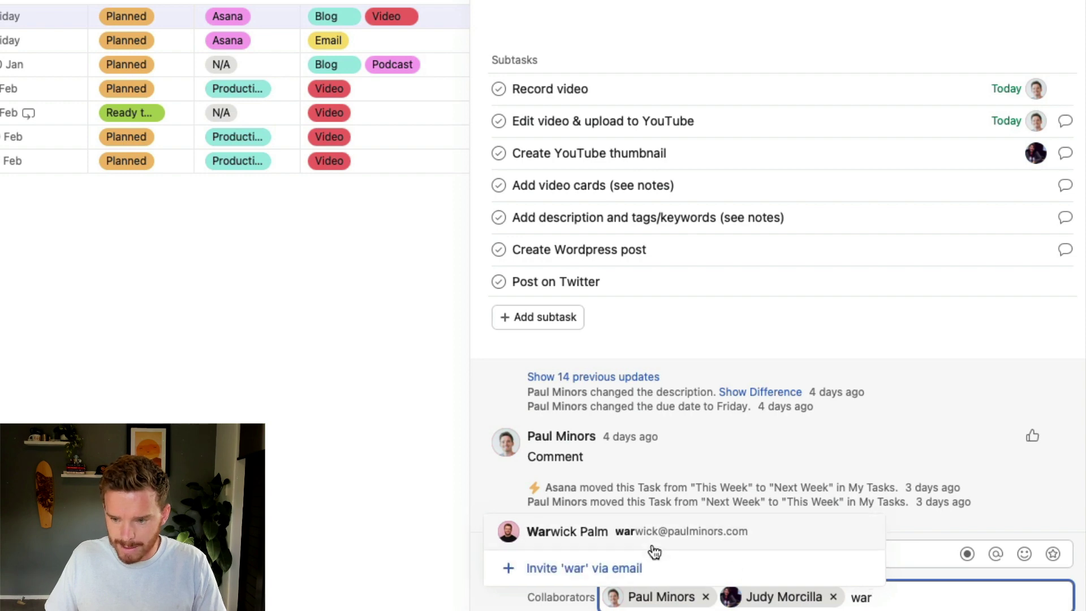
left_click(701, 533)
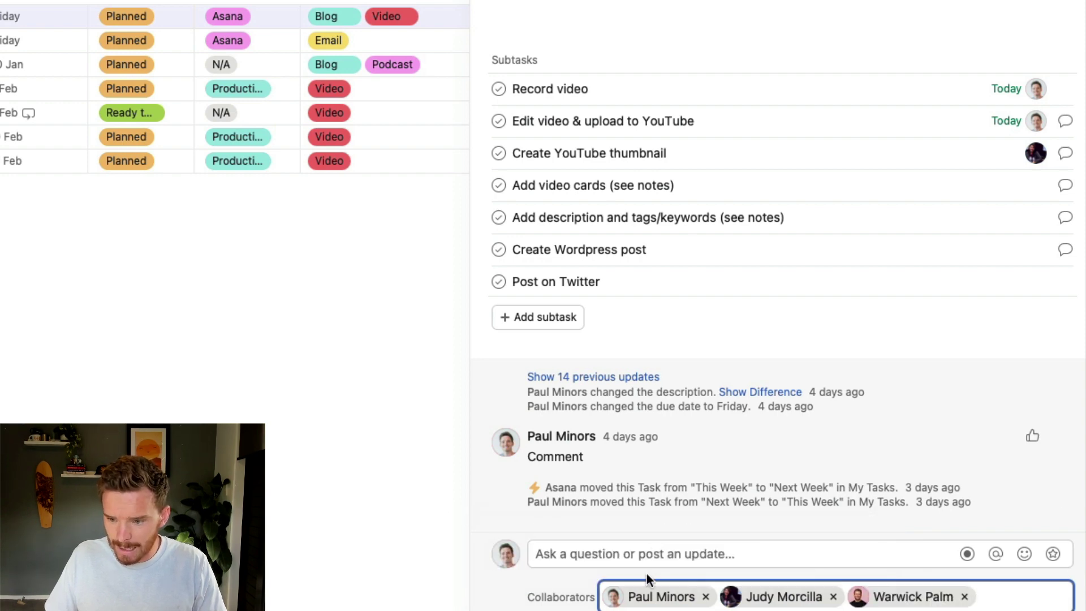
left_click(647, 558)
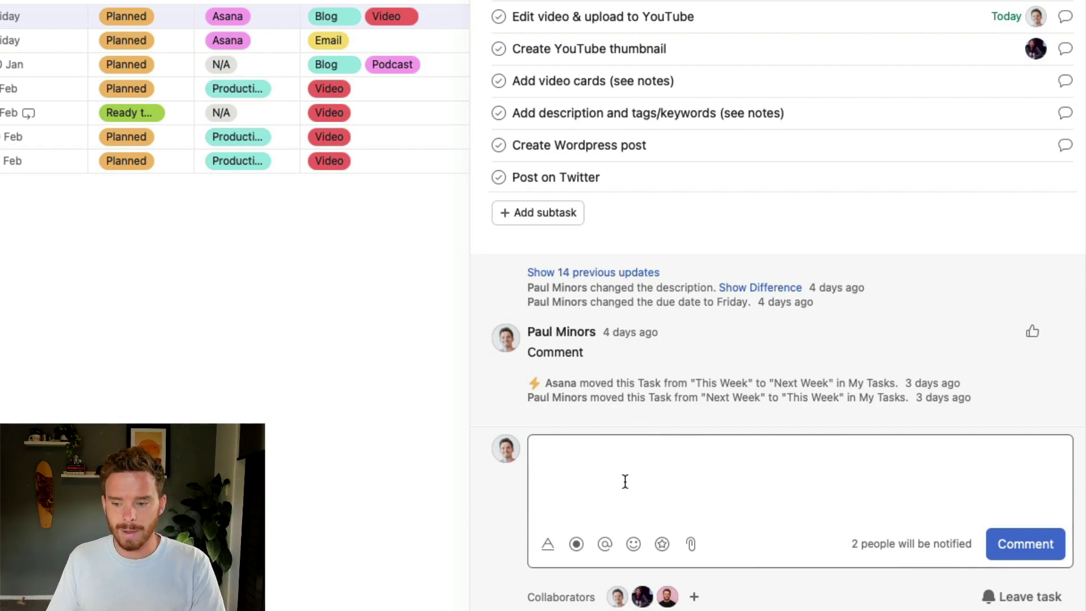
scroll(691, 334, "up", 10)
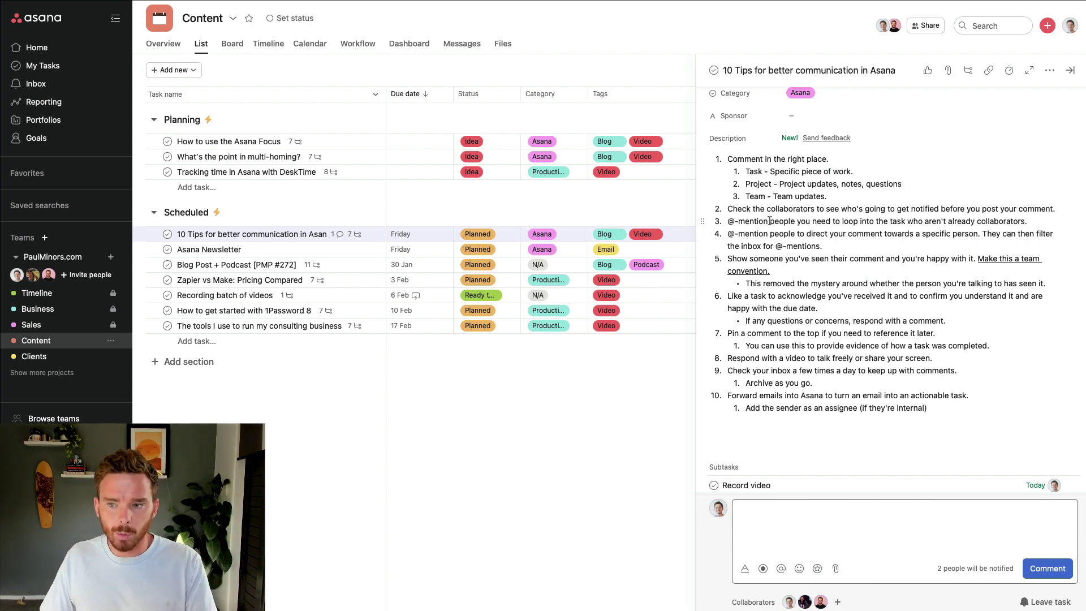
scroll(772, 222, "down", 10)
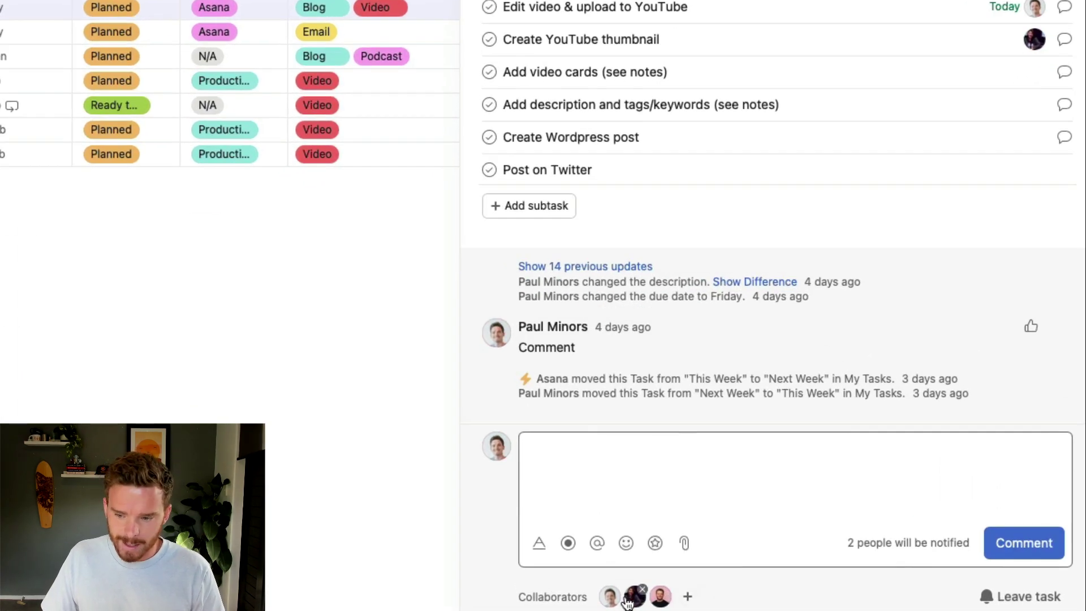
Comment 'what do you think of this?' on the 10 Tips task, @-mentioning a teammate
left_click(687, 598)
left_click(650, 546)
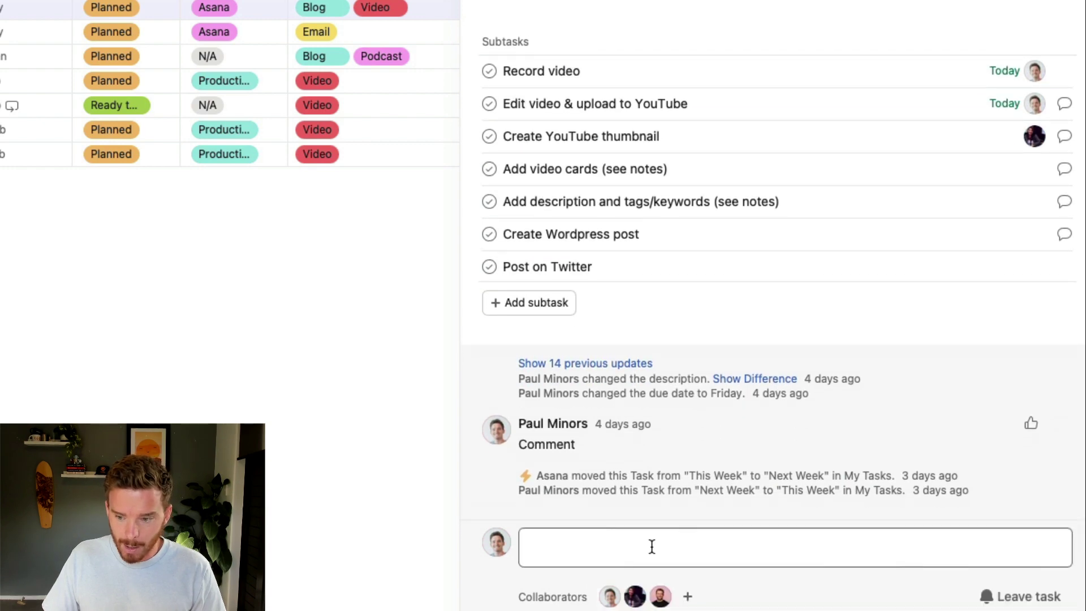
type("@")
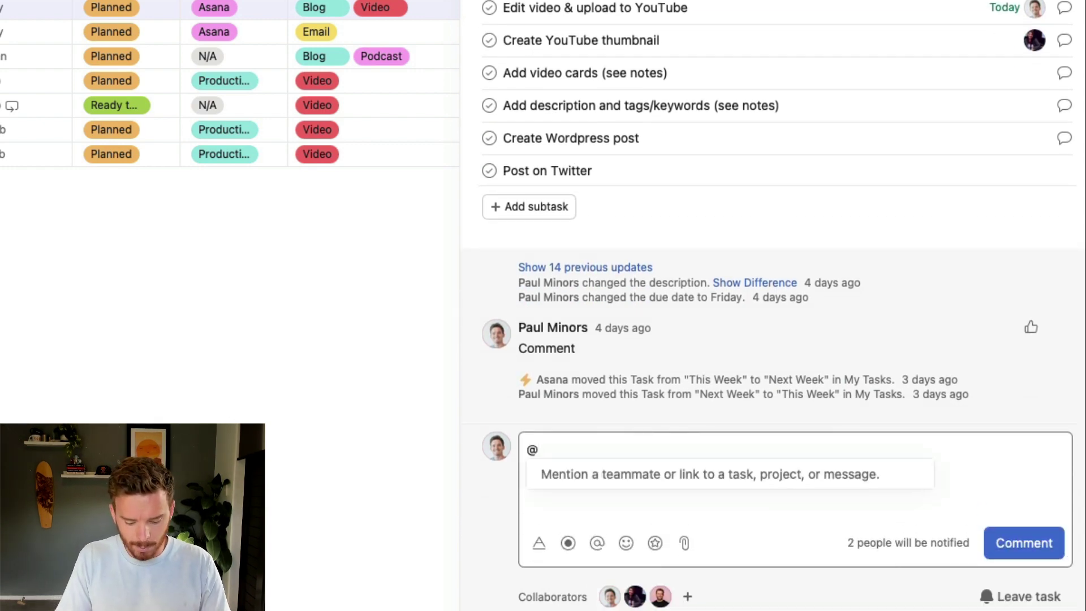
type("hayley")
key("Return")
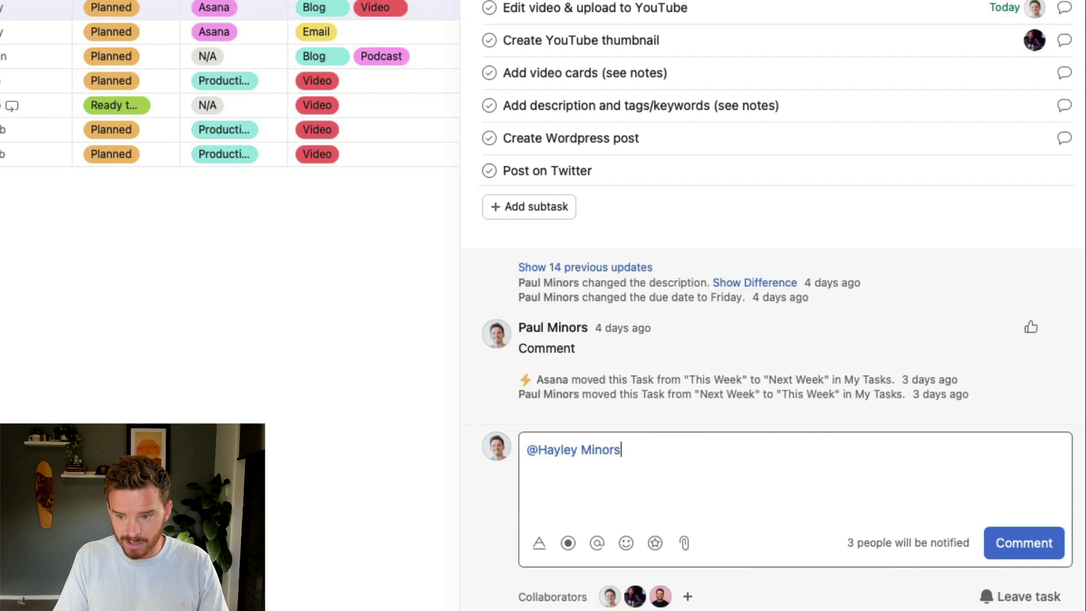
type("what d")
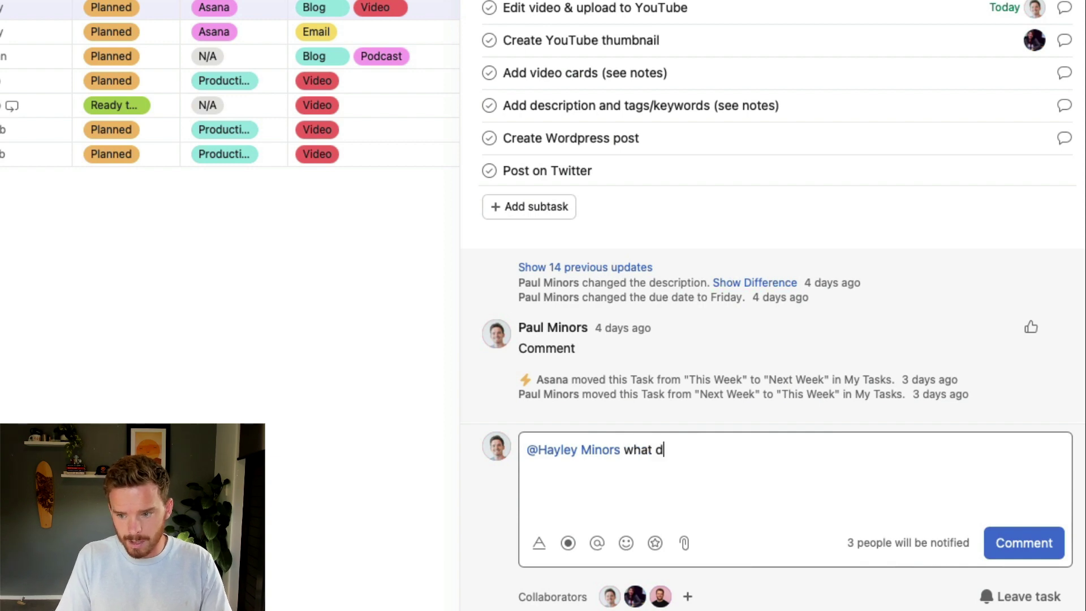
type("o you think of this?")
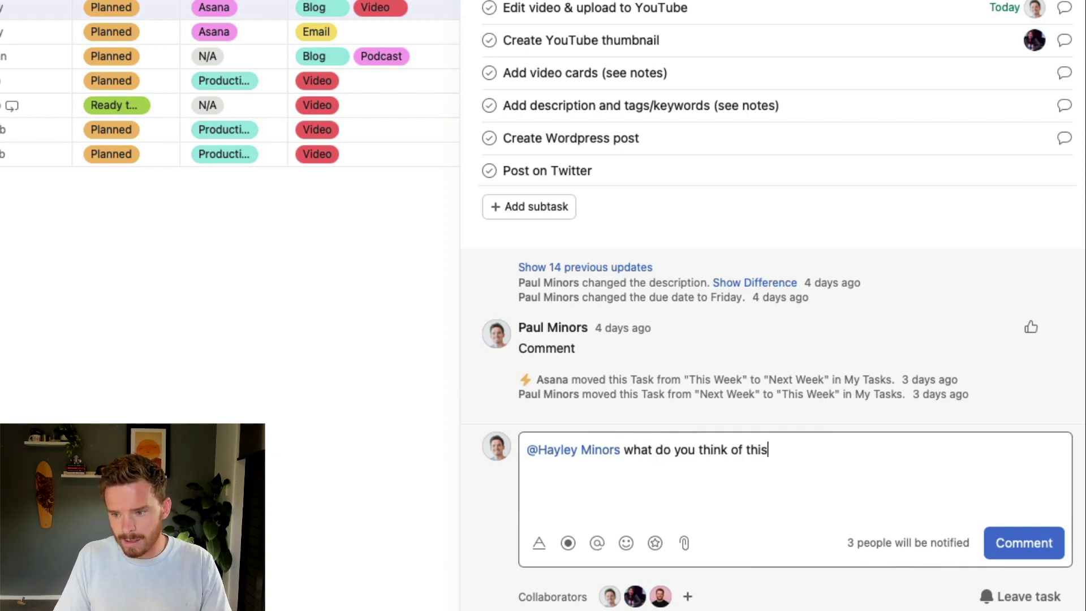
left_click(1002, 544)
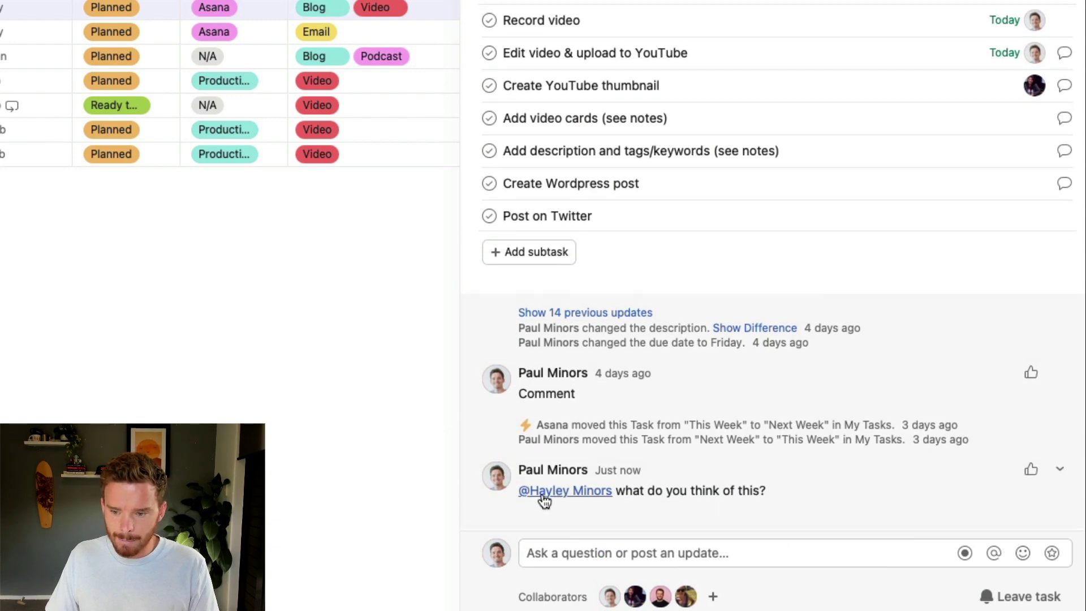
mouse_move(685, 599)
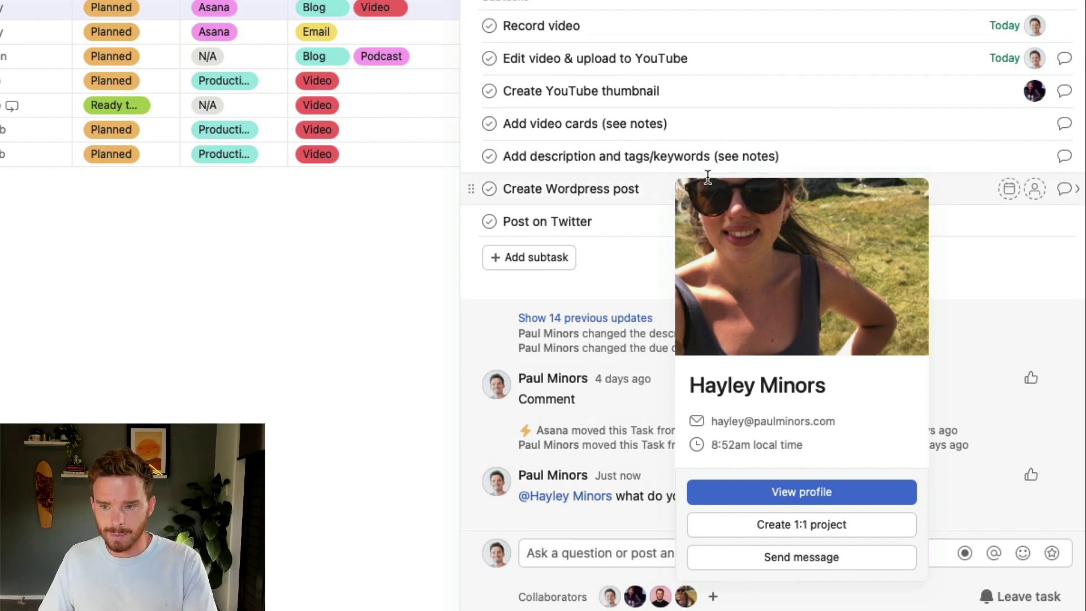
scroll(696, 175, "up", 6)
scroll(712, 205, "down", 6)
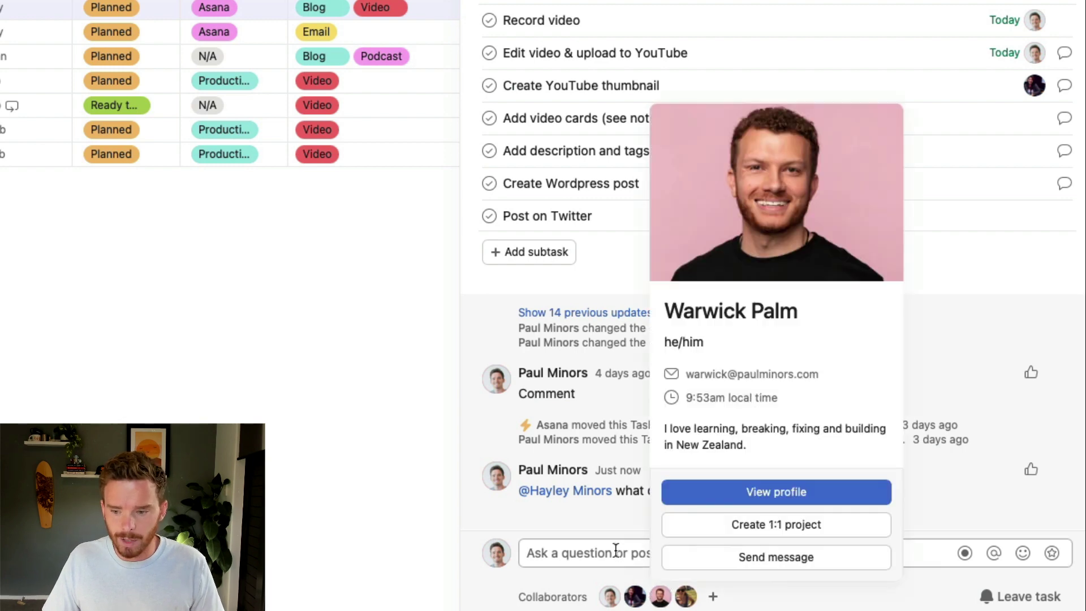
Write a comment @-mentioning another teammate: 'can you please check this?'
left_click(609, 553)
type("@")
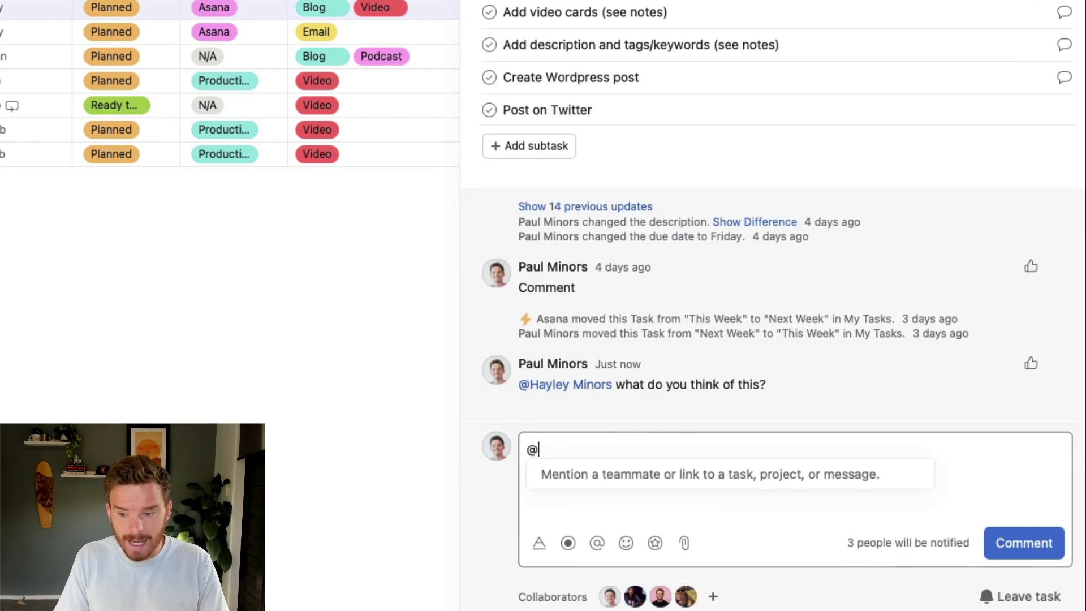
type("war")
key("Return")
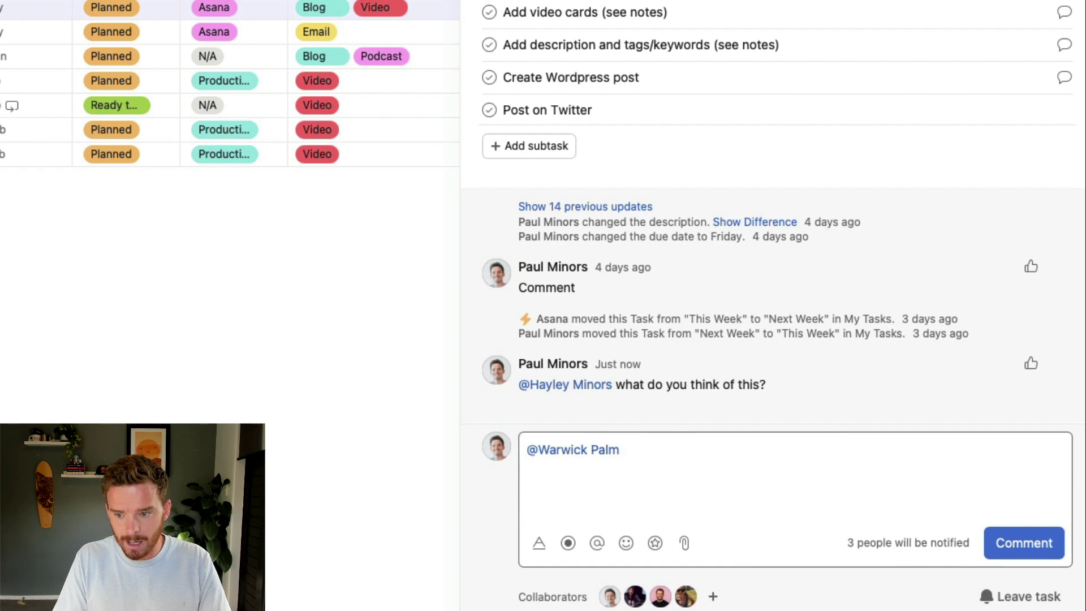
type("can you please che")
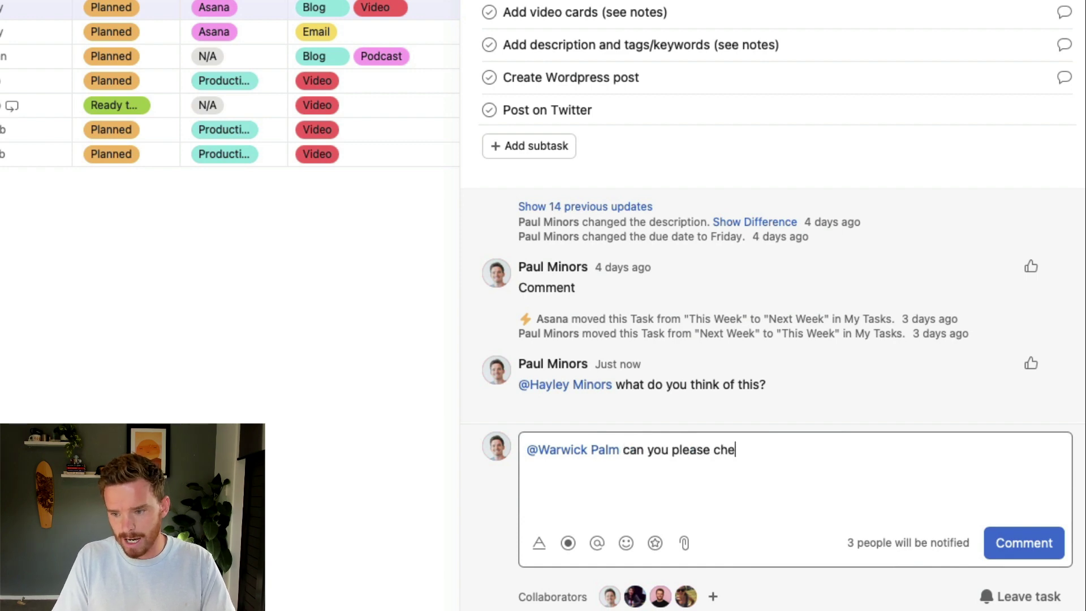
type("ck this?")
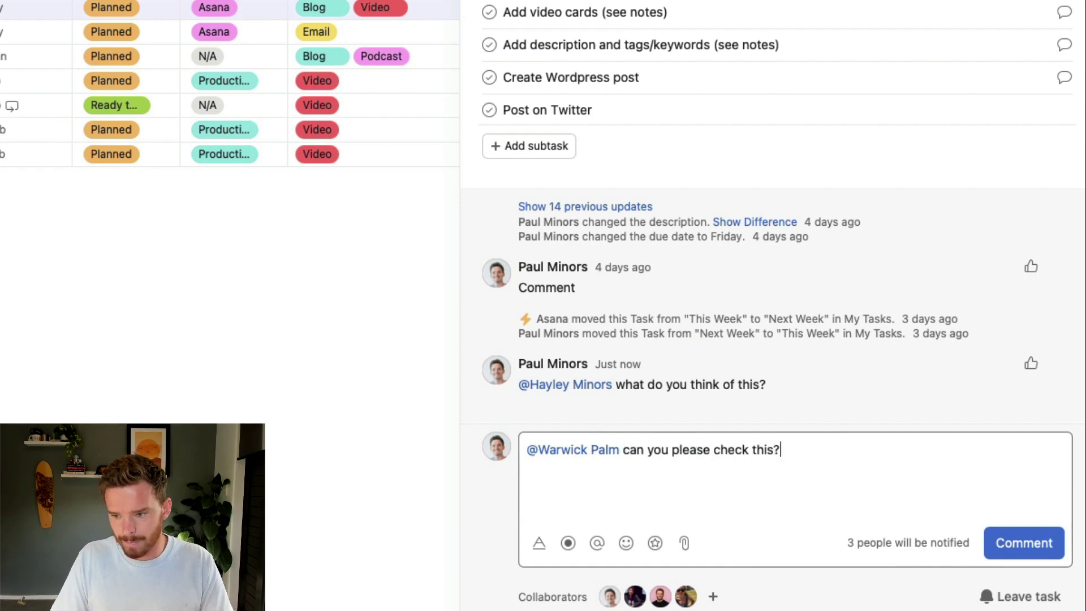
key("super+Return")
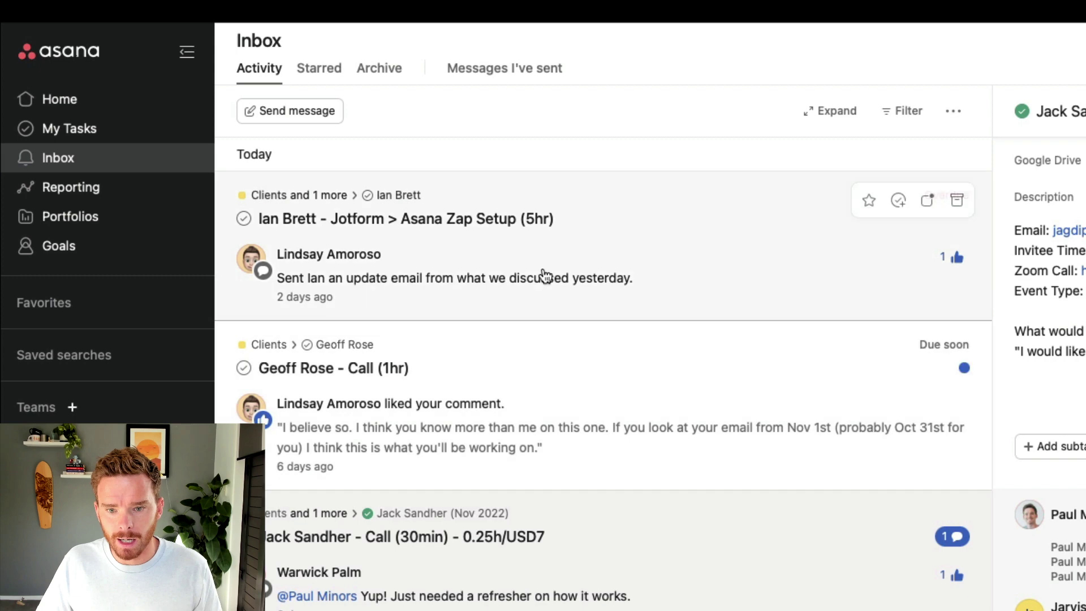
left_click(907, 112)
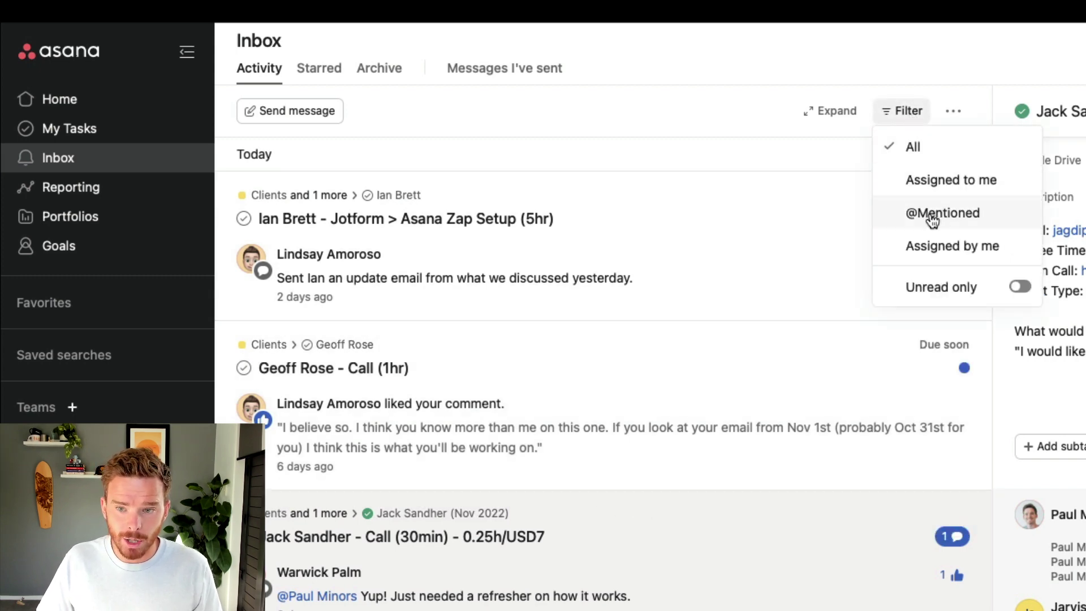
left_click(939, 217)
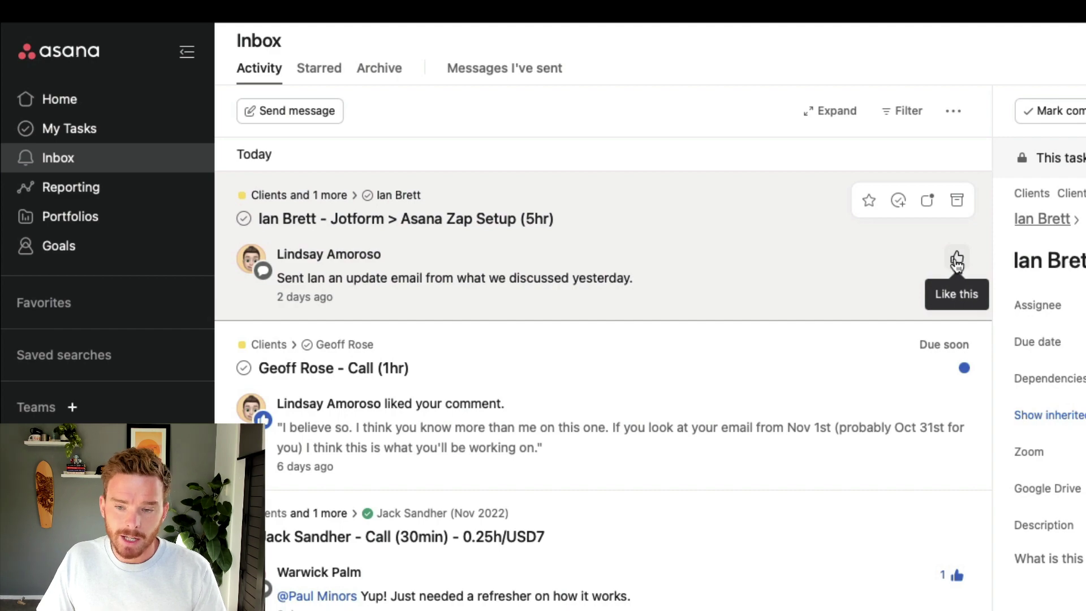
scroll(1016, 311, "down", 3)
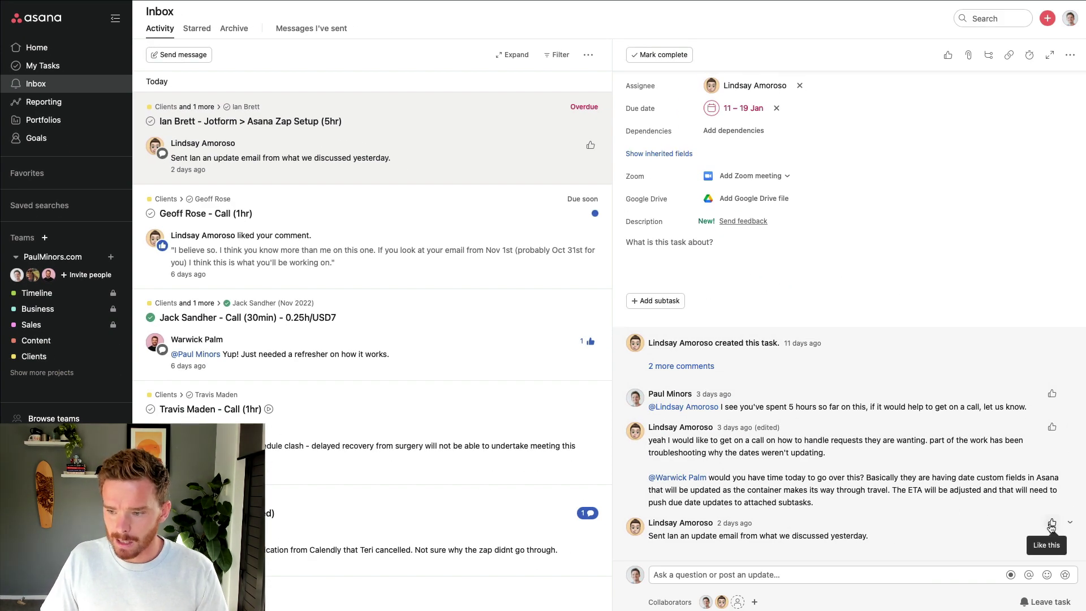
Give a thumbs-up to the latest Zap Setup comment about the sent update email
left_click(1052, 523)
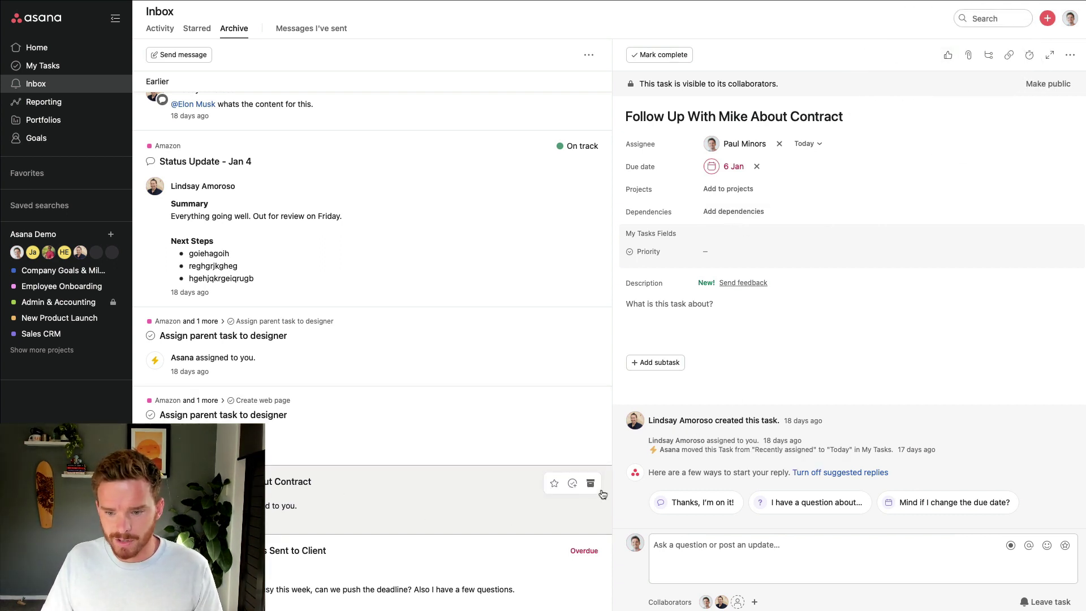
Like the Follow Up About Contract task and post the reply 'Thanks, I'm on it!'
left_click(948, 56)
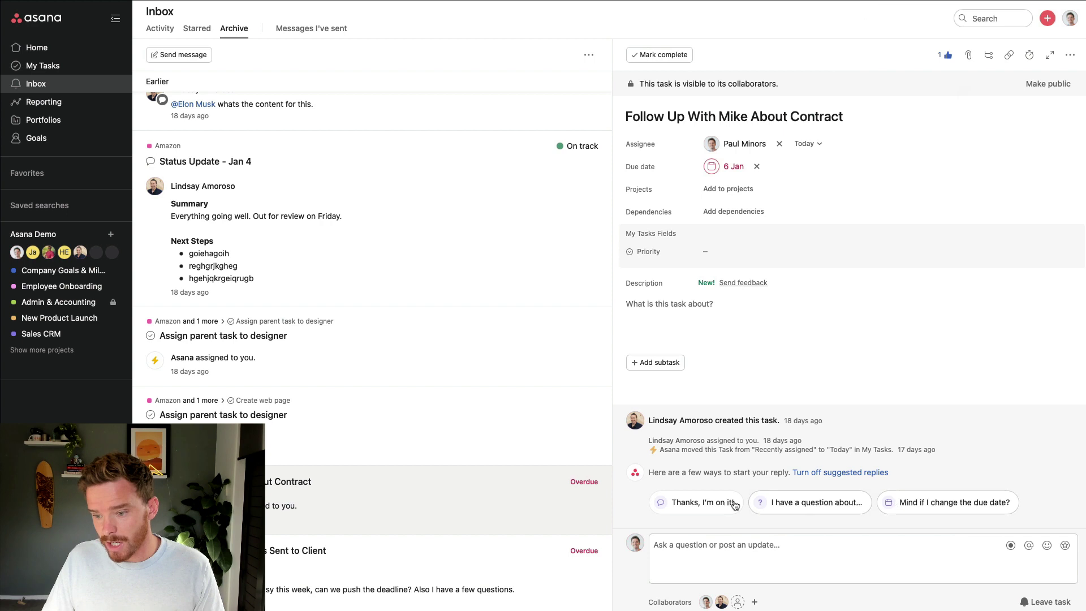
left_click(689, 503)
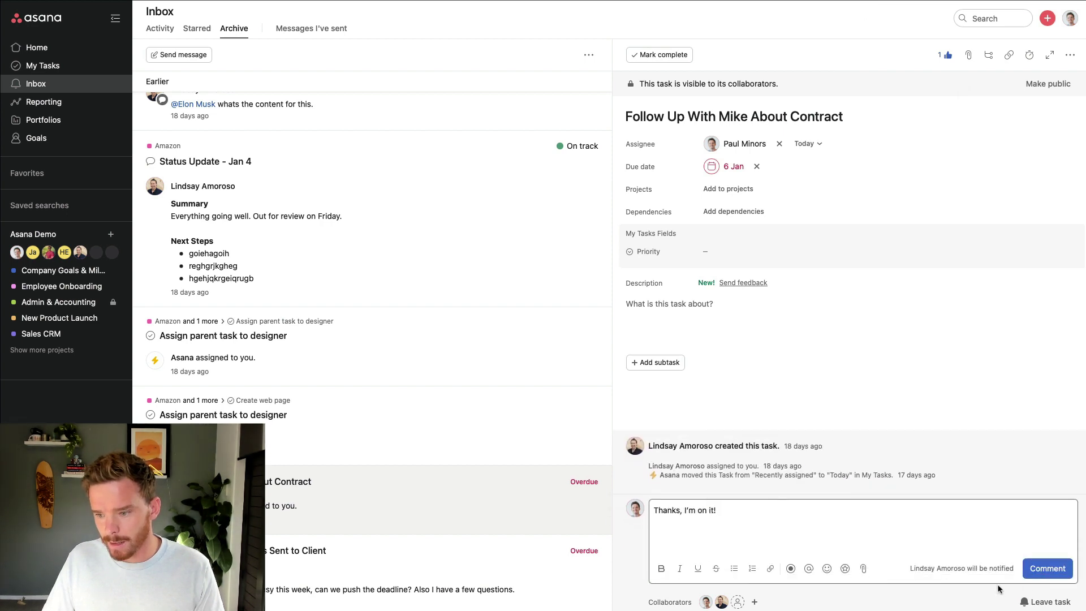
left_click(1055, 572)
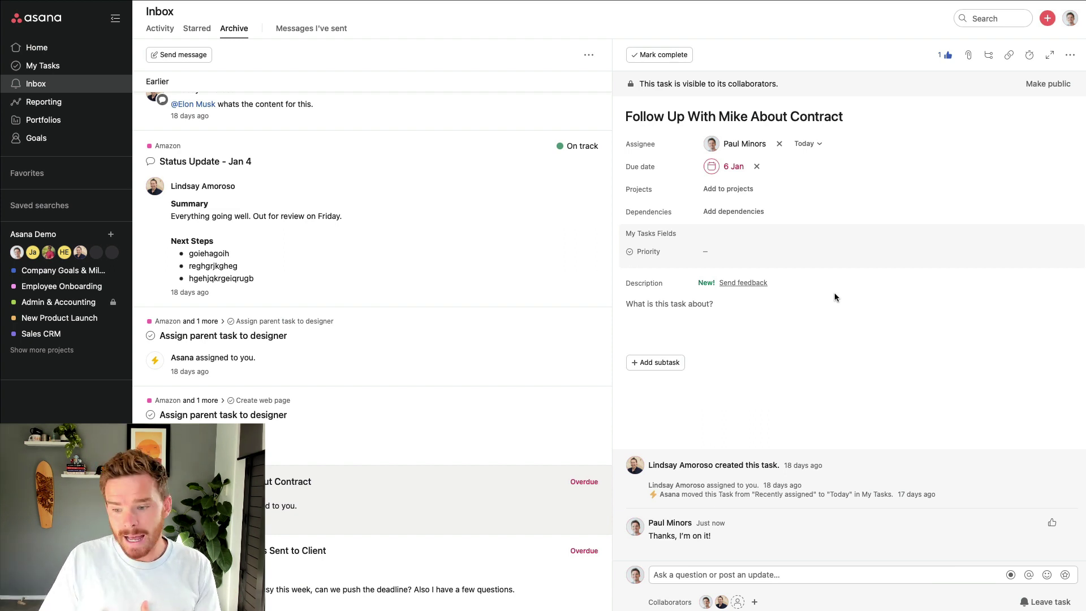
left_click(794, 570)
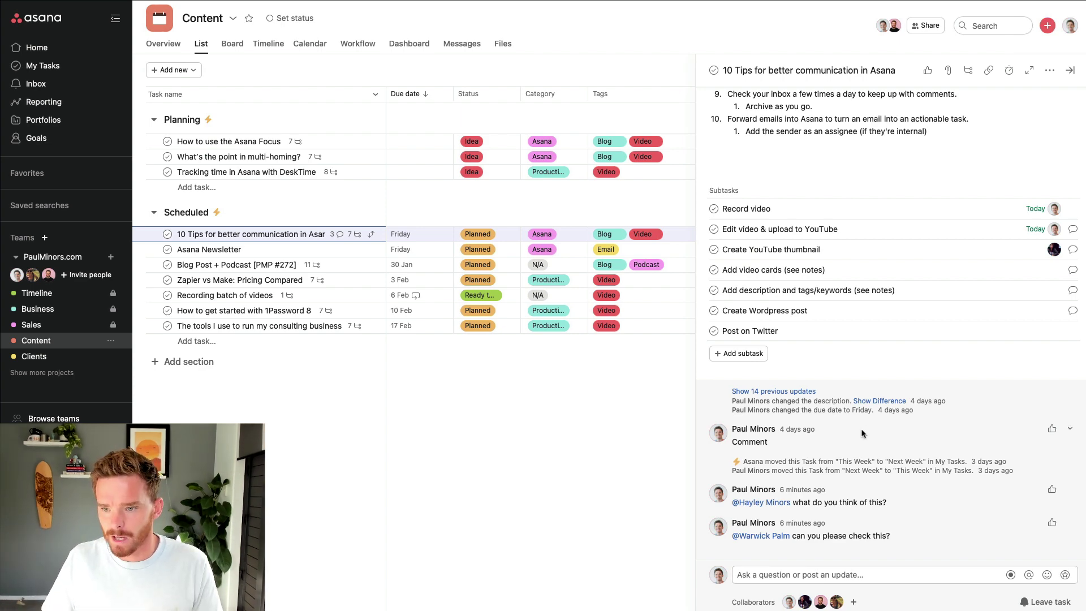
Comment 'This video has been published and can be found here: [link]' on the 10 Tips task
scroll(863, 433, "up", 15)
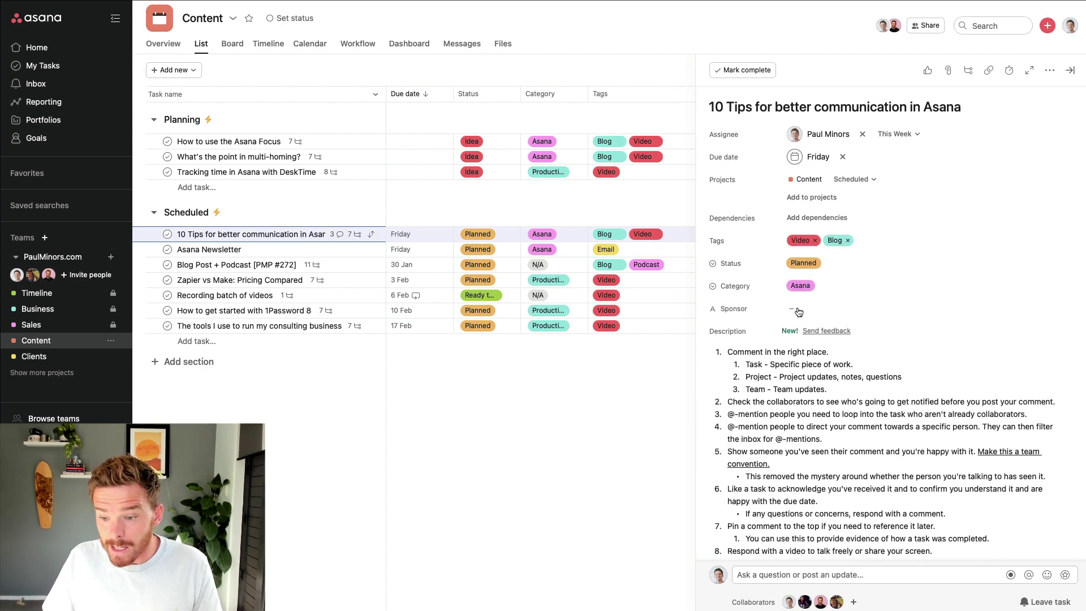
scroll(798, 312, "down", 15)
left_click(865, 573)
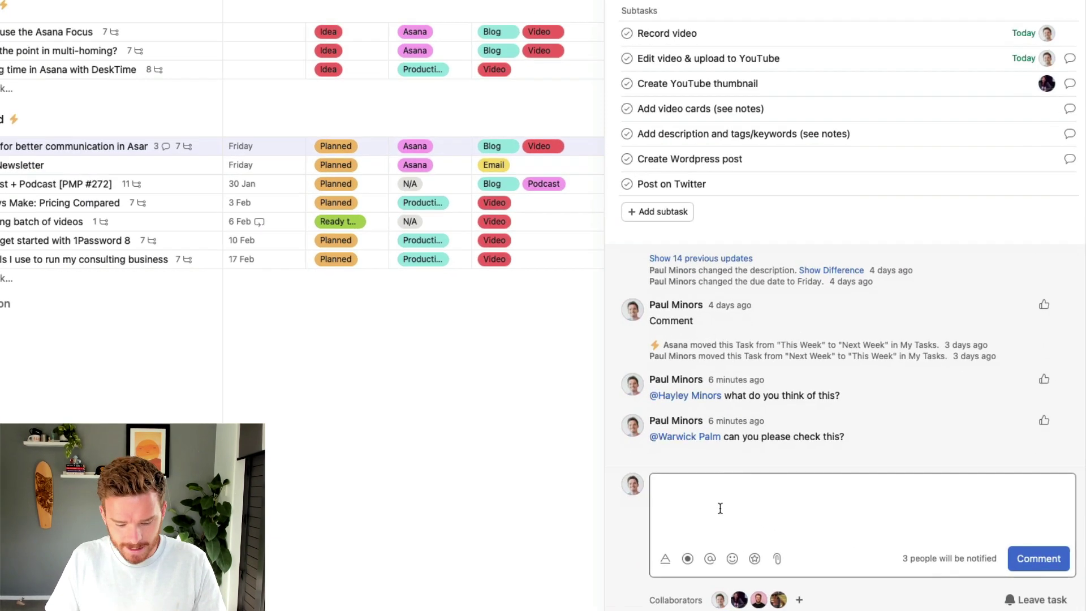
type("This video has been publu")
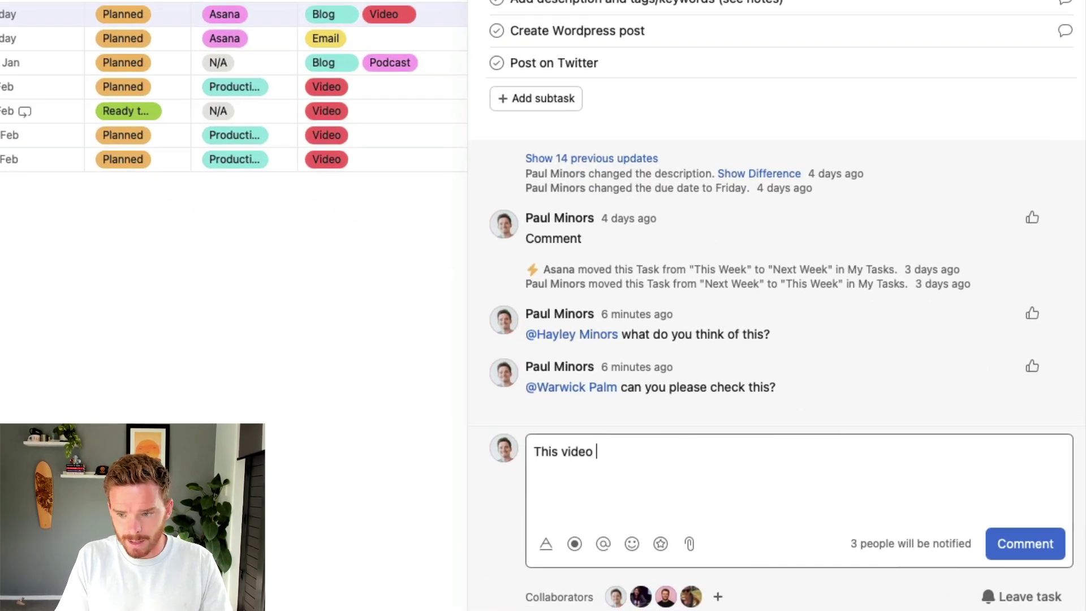
type("she")
key("BackSpace")
key("BackSpace")
key("BackSpace")
key("BackSpace")
type("ished ")
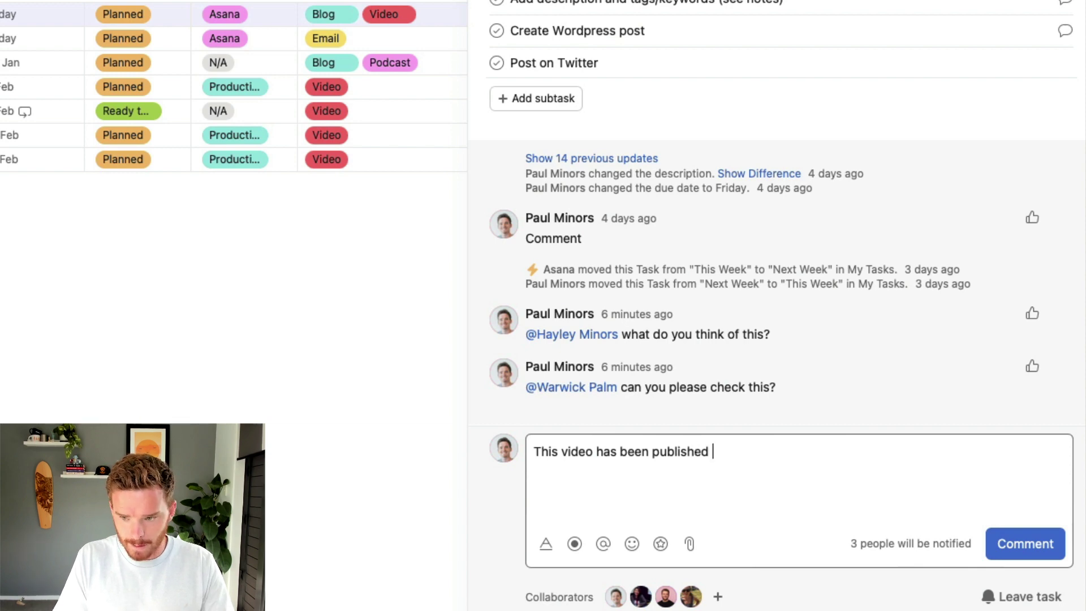
type("and can be found he")
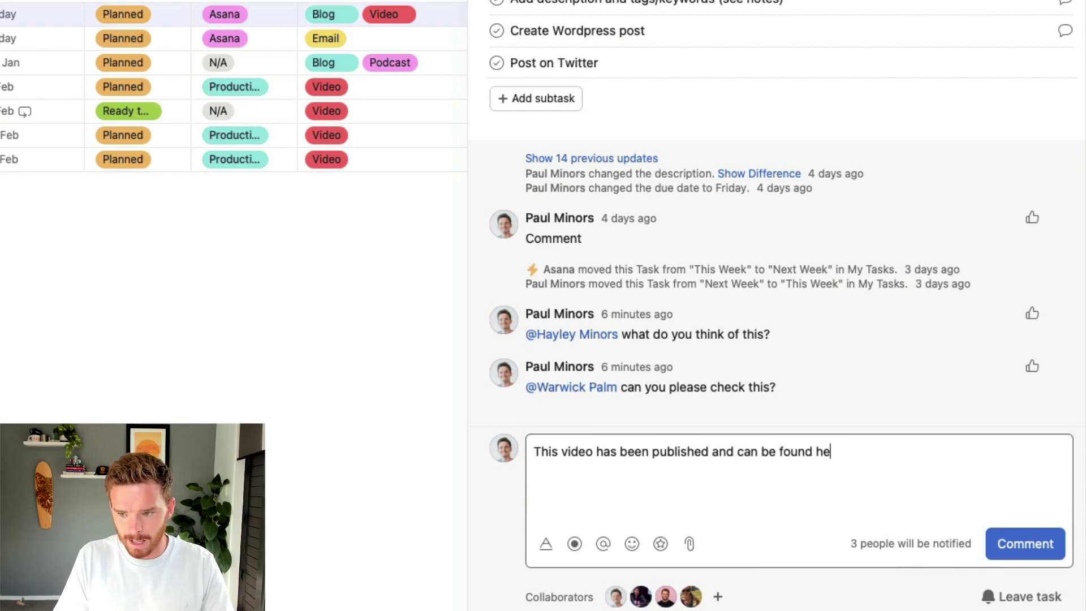
type("re: [link]")
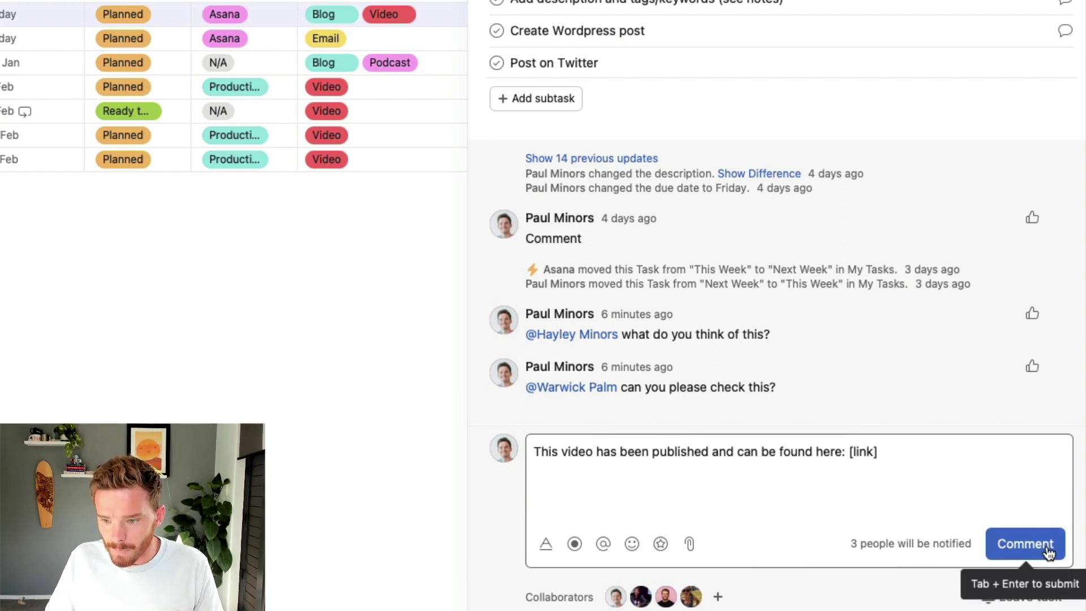
left_click(1025, 543)
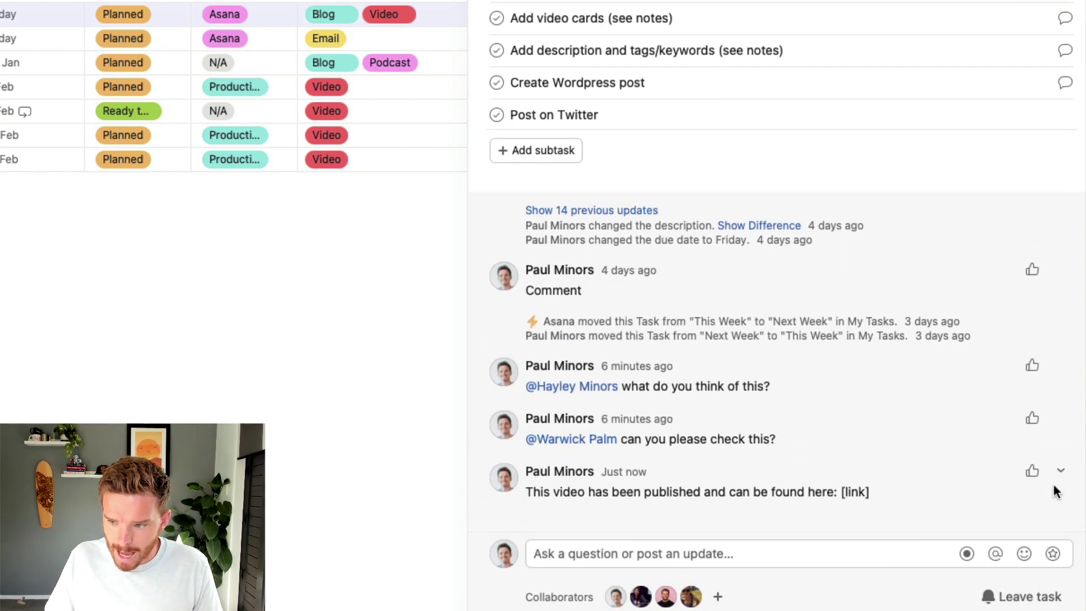
left_click(1061, 475)
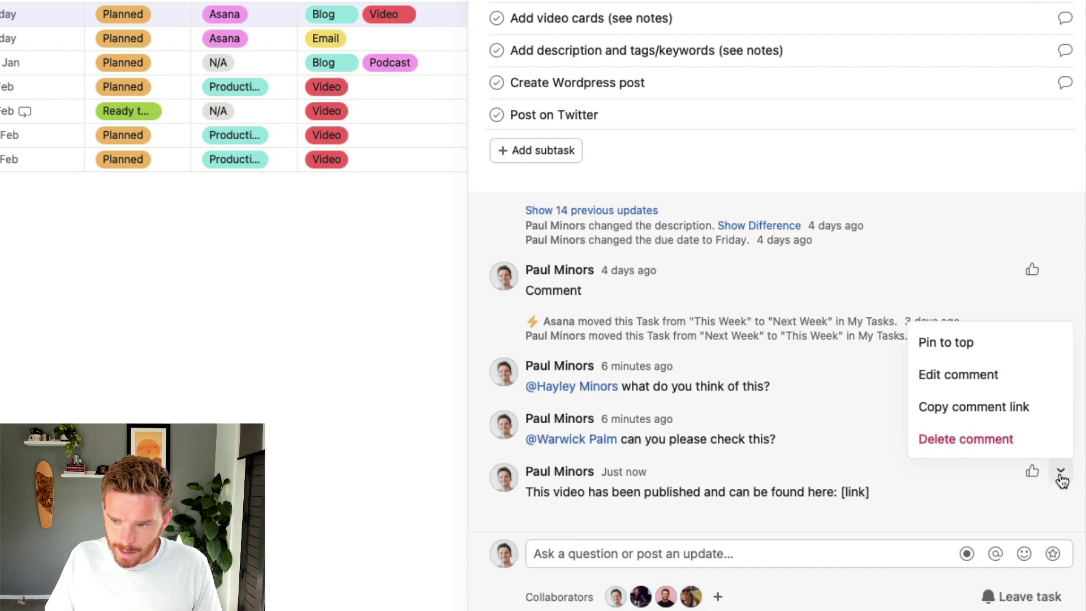
Pin the published-video comment to the top of the feed and scroll to review it
left_click(985, 350)
scroll(837, 383, "up", 2)
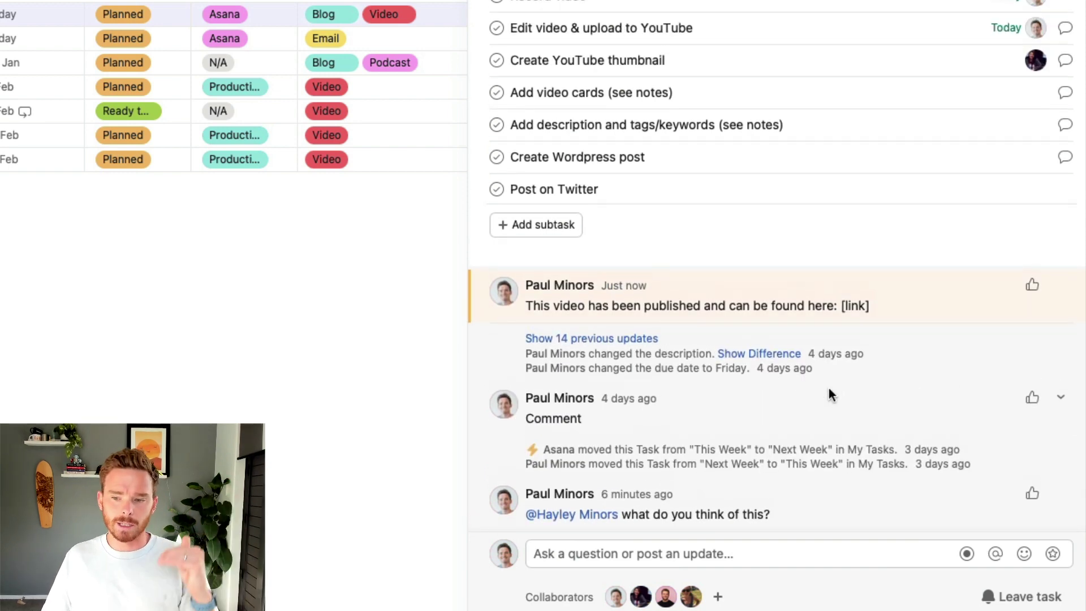
scroll(714, 456, "down", 3)
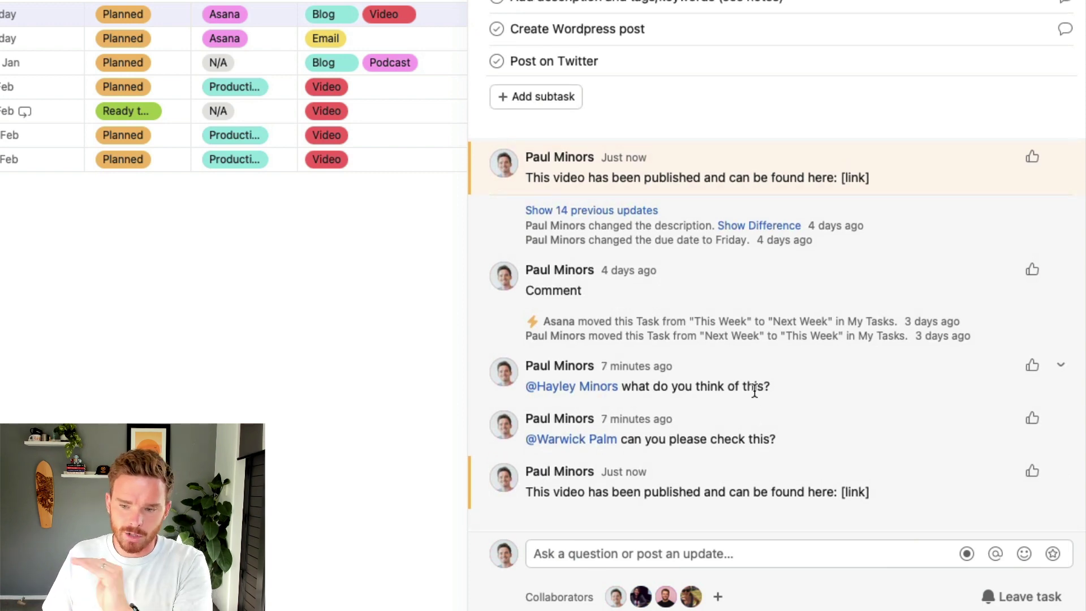
scroll(730, 402, "up", 3)
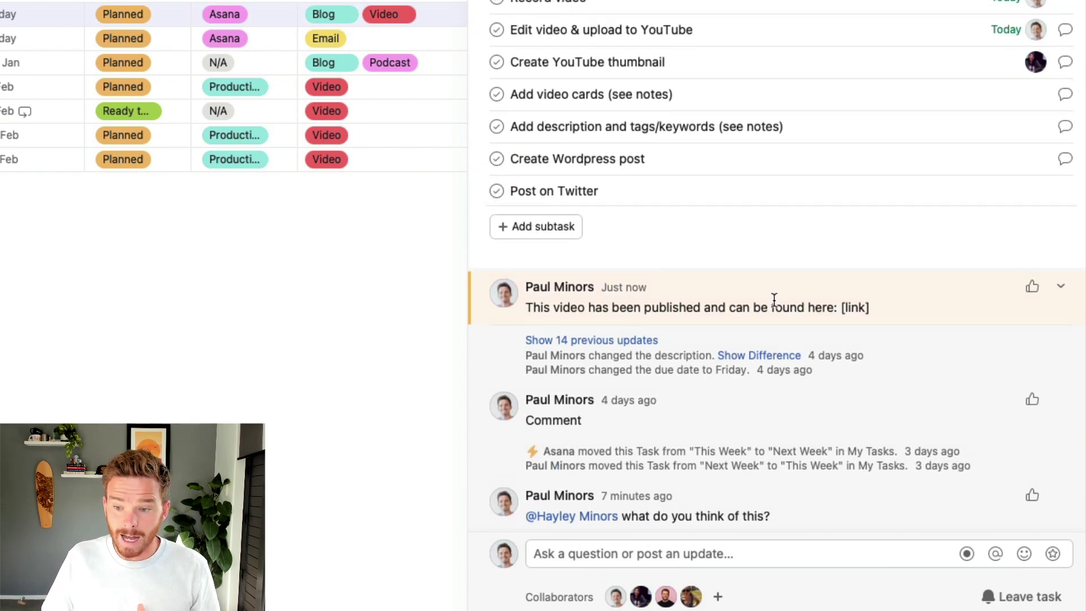
scroll(767, 351, "up", 2)
scroll(750, 443, "up", 1)
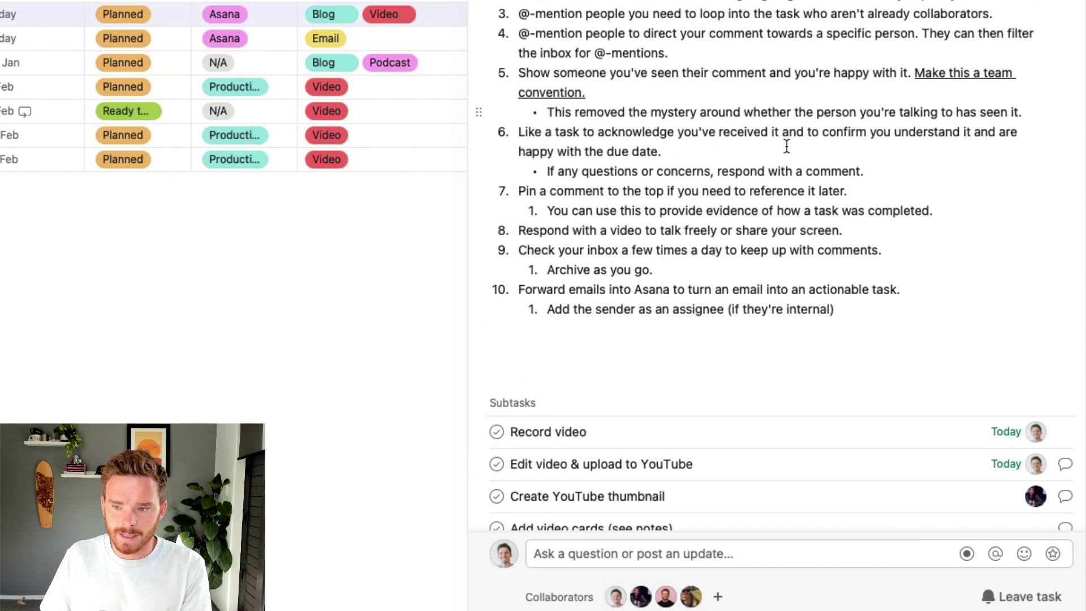
scroll(784, 193, "down", 2)
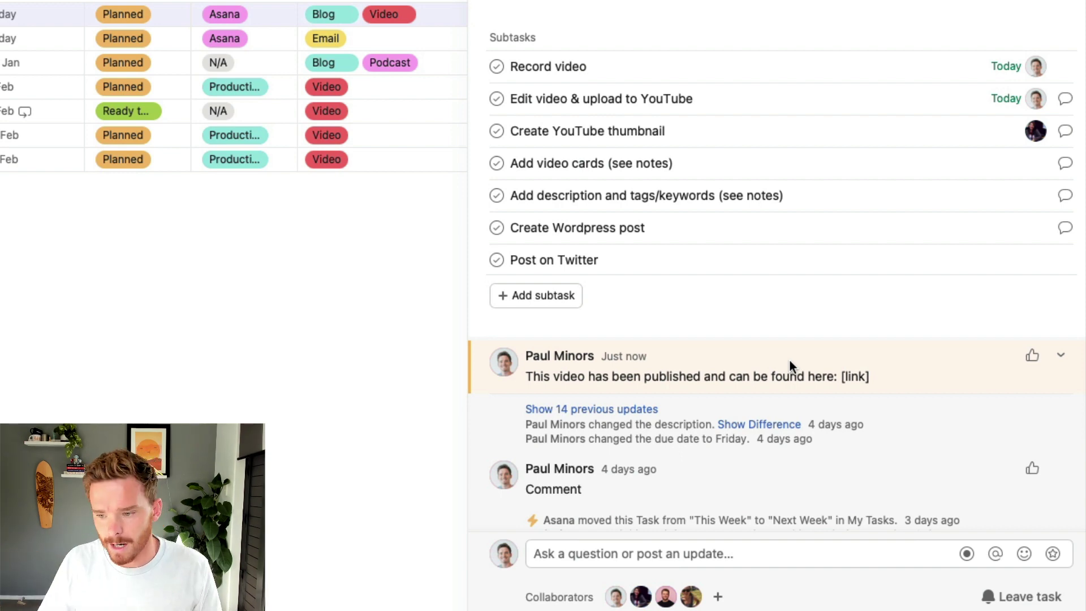
scroll(789, 360, "up", 1)
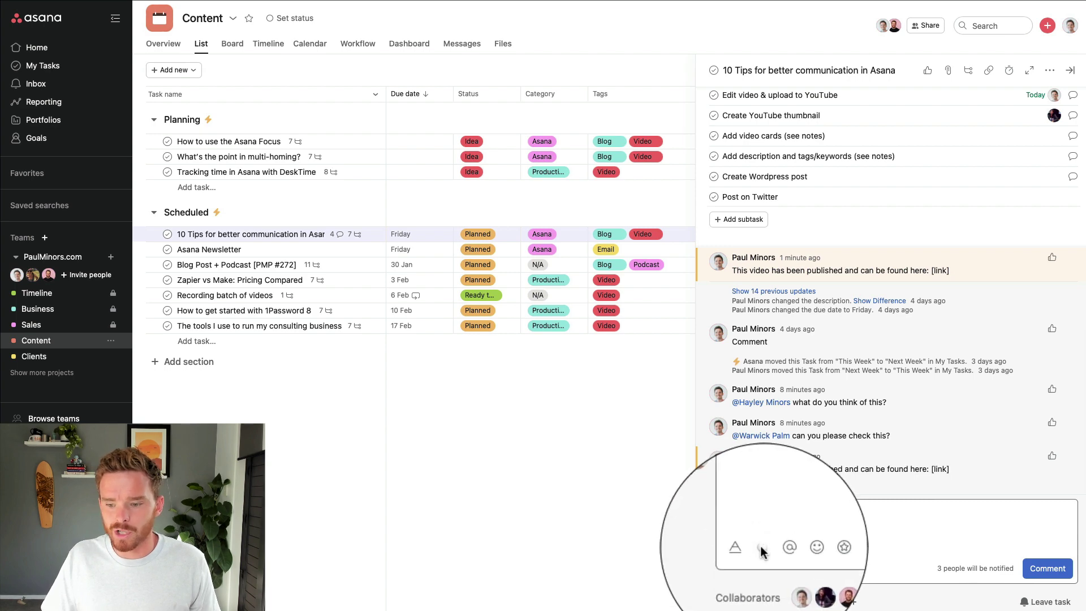
left_click(760, 552)
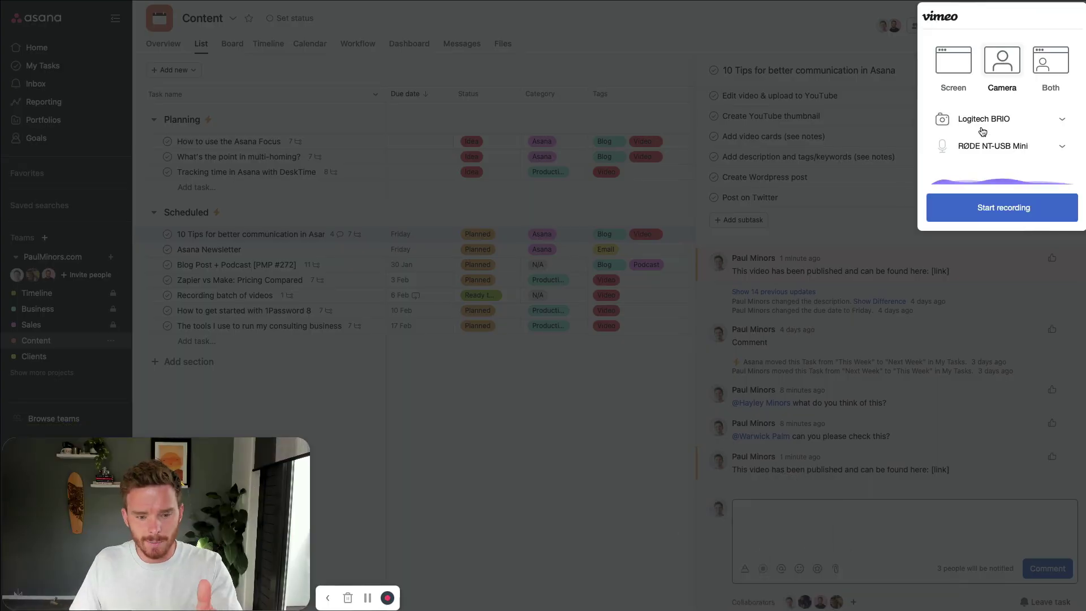
left_click(955, 62)
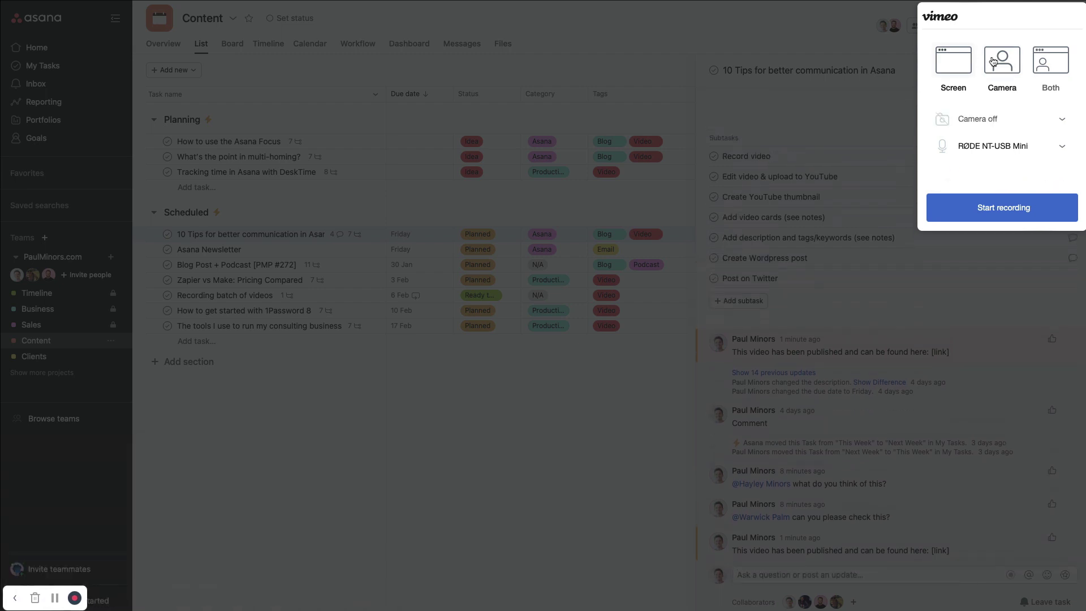
left_click(997, 60)
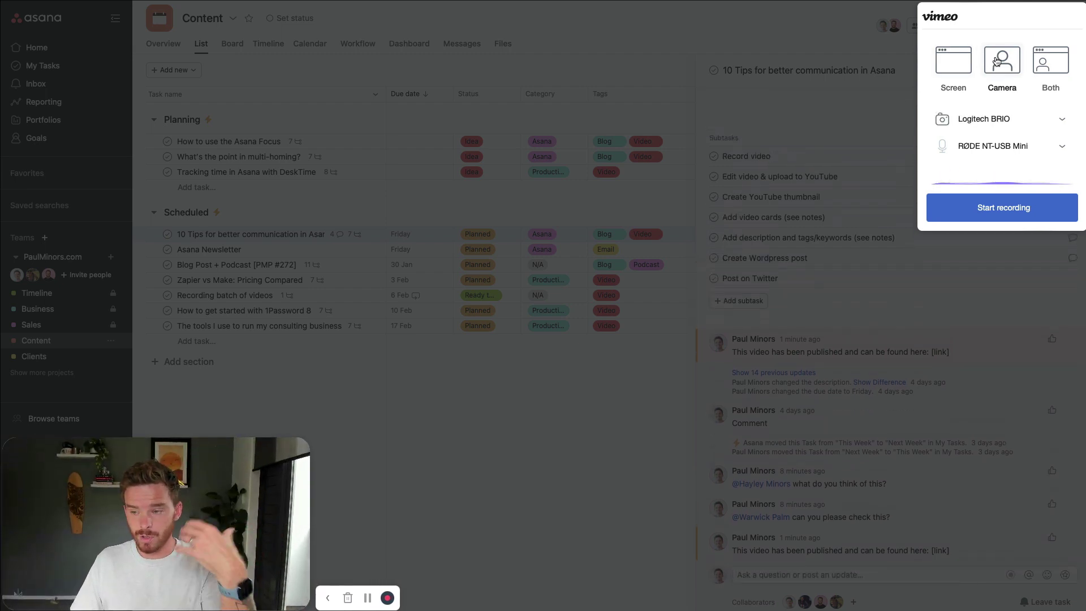
left_click(1045, 62)
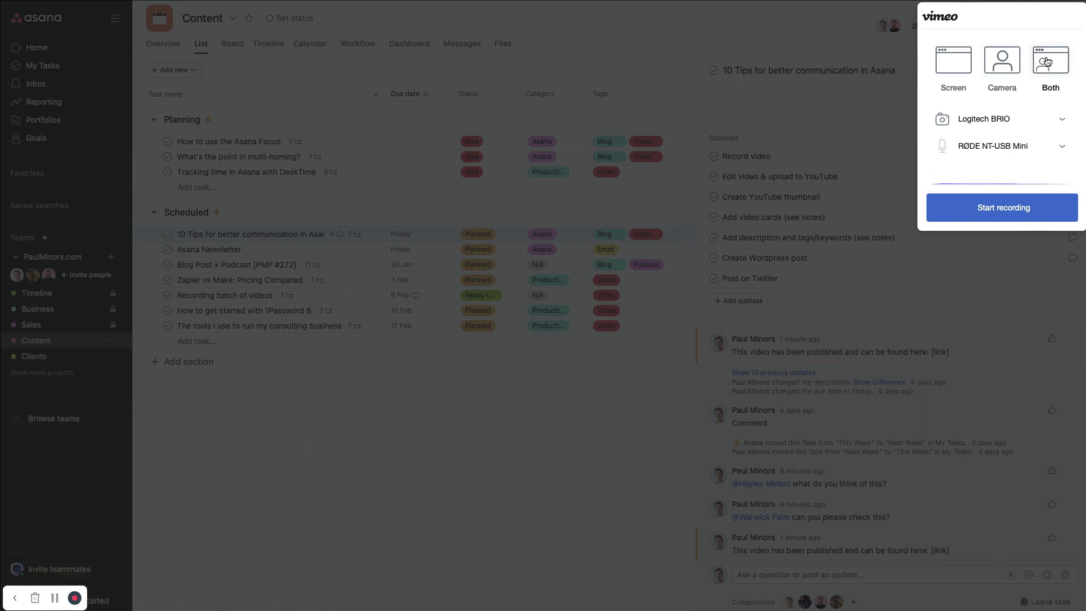
left_click(1001, 60)
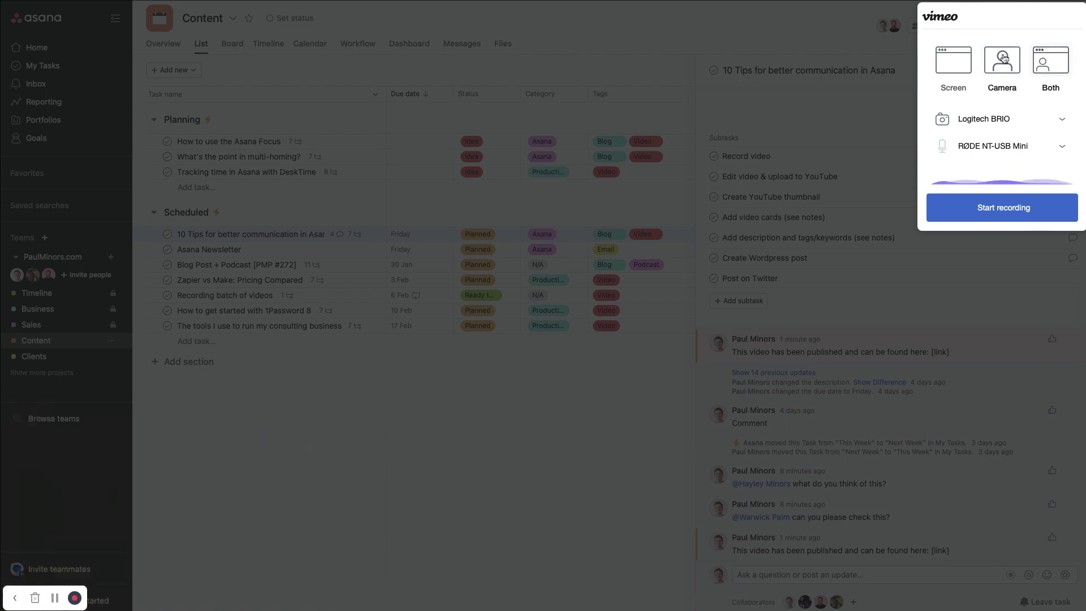
left_click(1004, 121)
left_click(1005, 123)
left_click(1004, 147)
left_click(1005, 147)
left_click(985, 214)
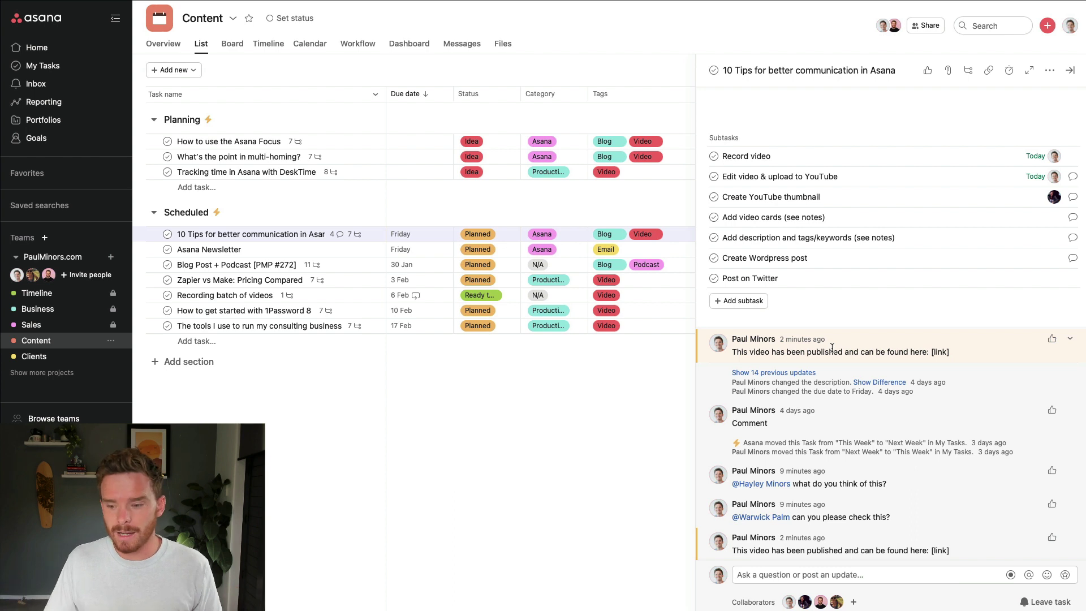
left_click(759, 575)
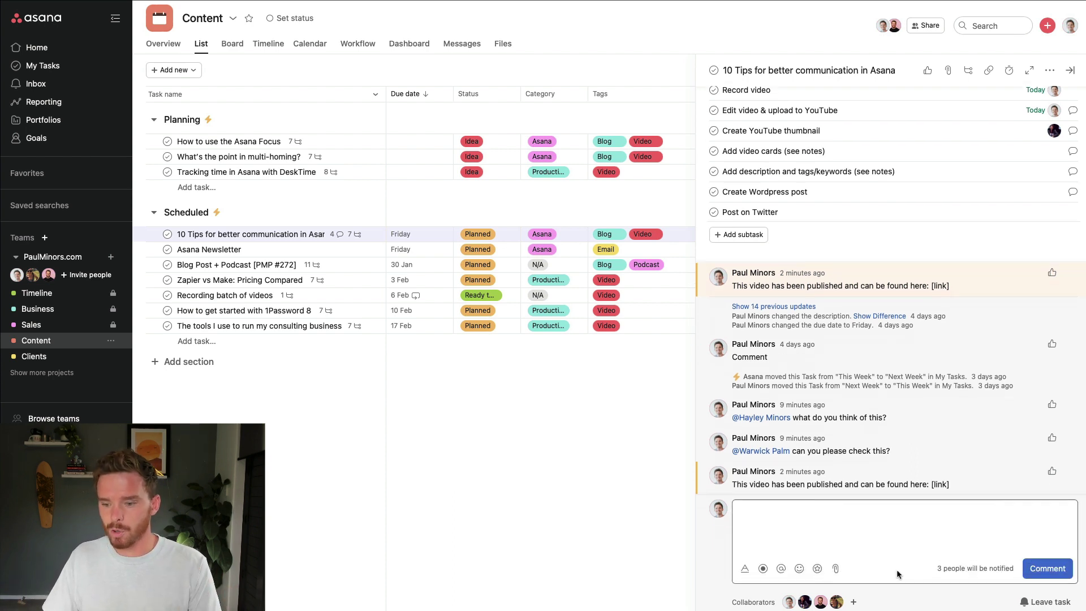
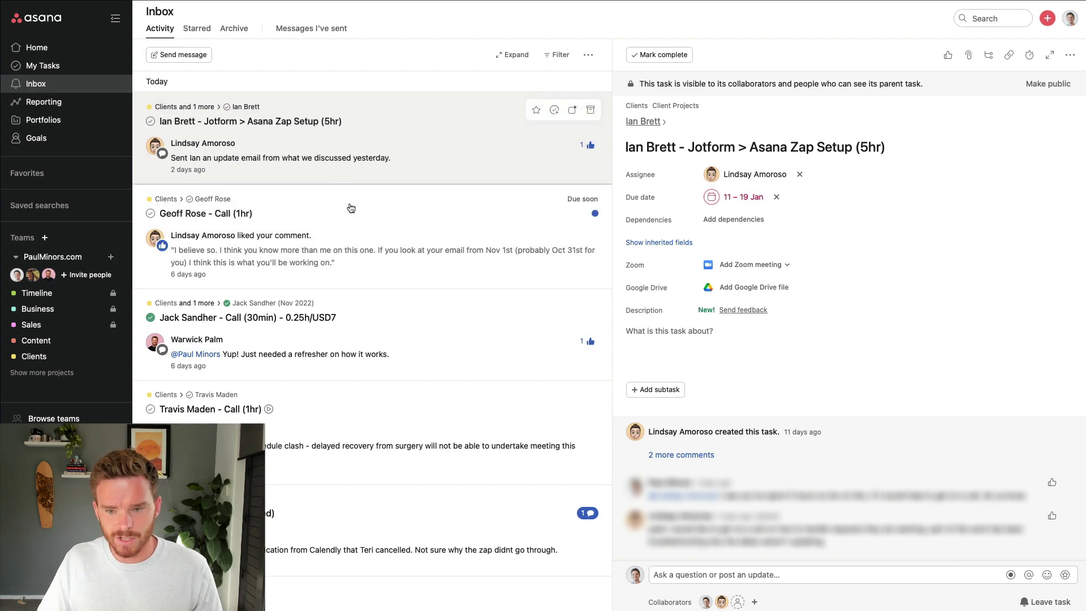
Open the cancelled client-call task, place the cursor in its comment box, then archive its notification
left_click(425, 533)
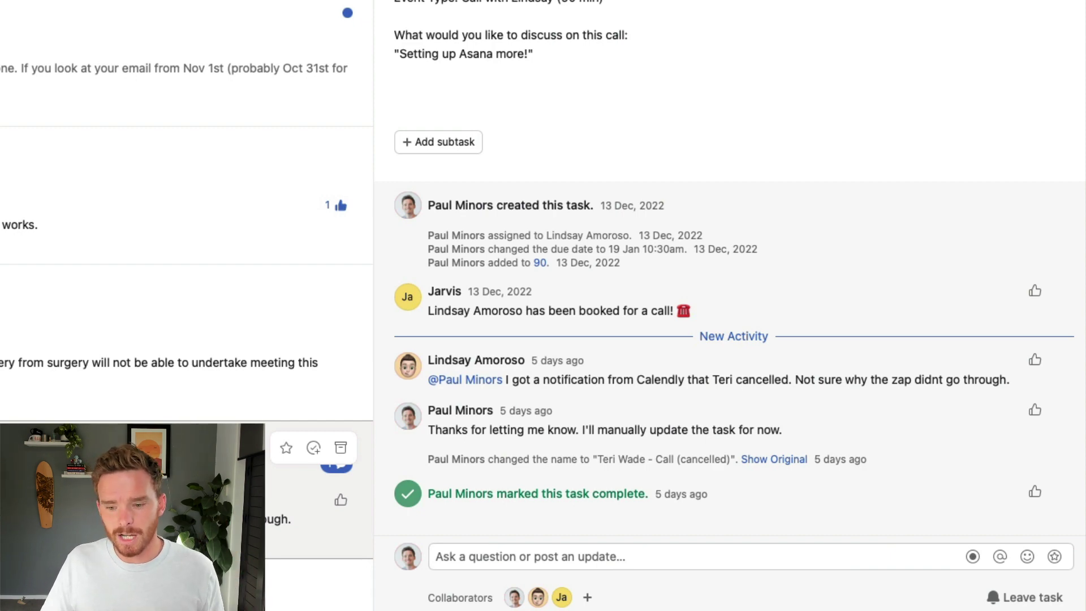
left_click(569, 557)
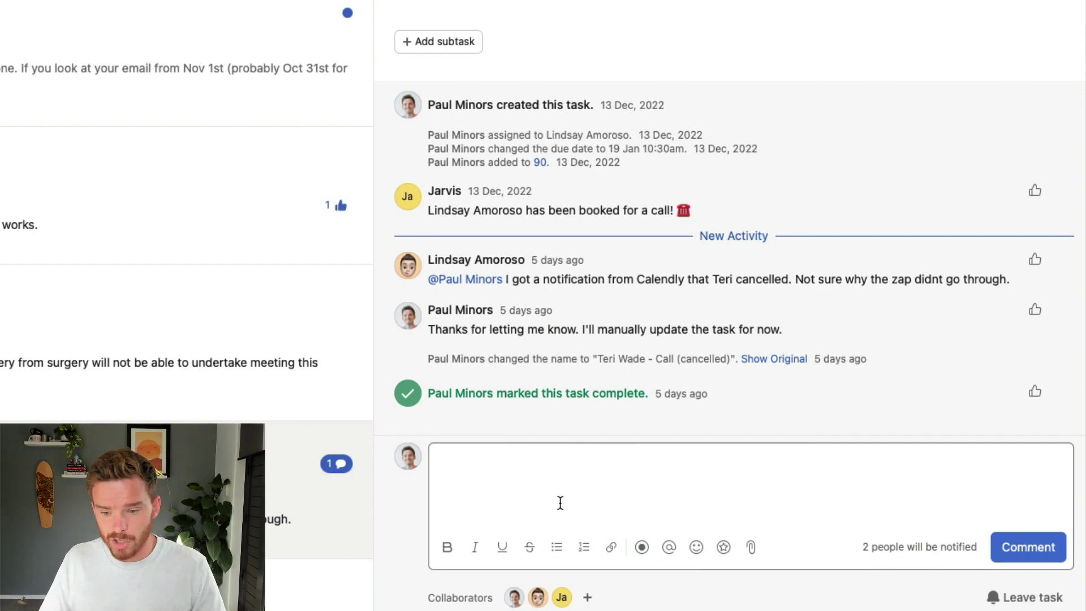
mouse_move(287, 470)
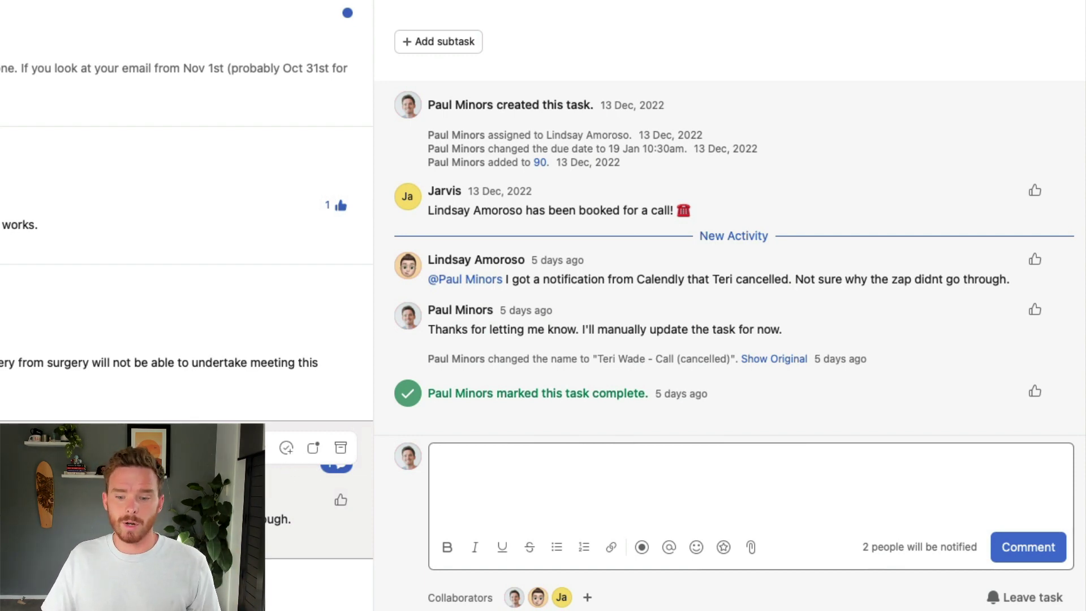
left_click(341, 448)
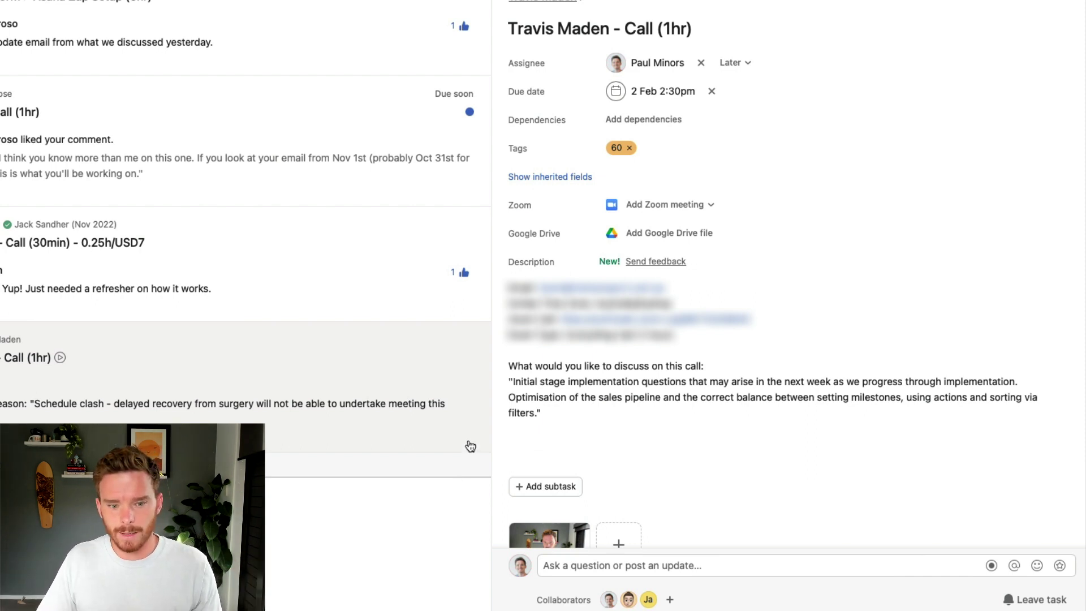
Archive the current notification, the two remaining call notifications and the last one left
key("e")
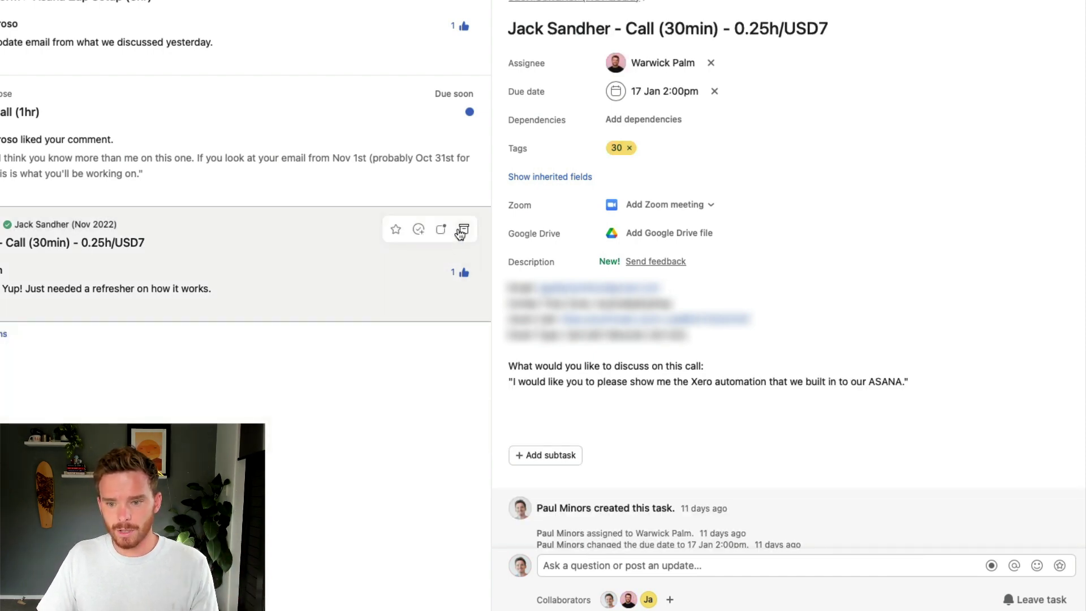
left_click(463, 231)
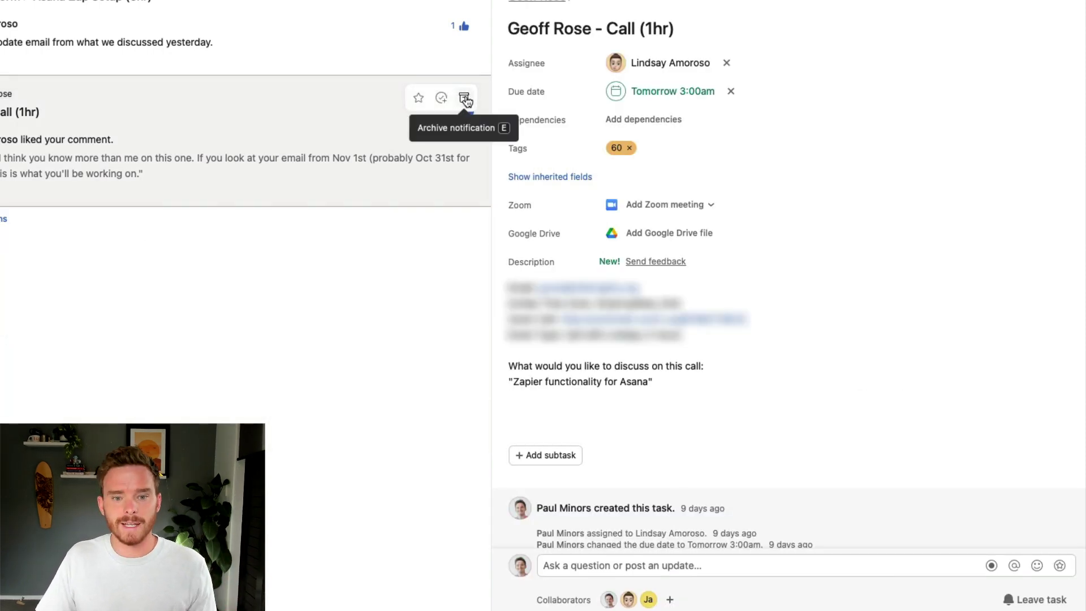
left_click(467, 94)
left_click(589, 120)
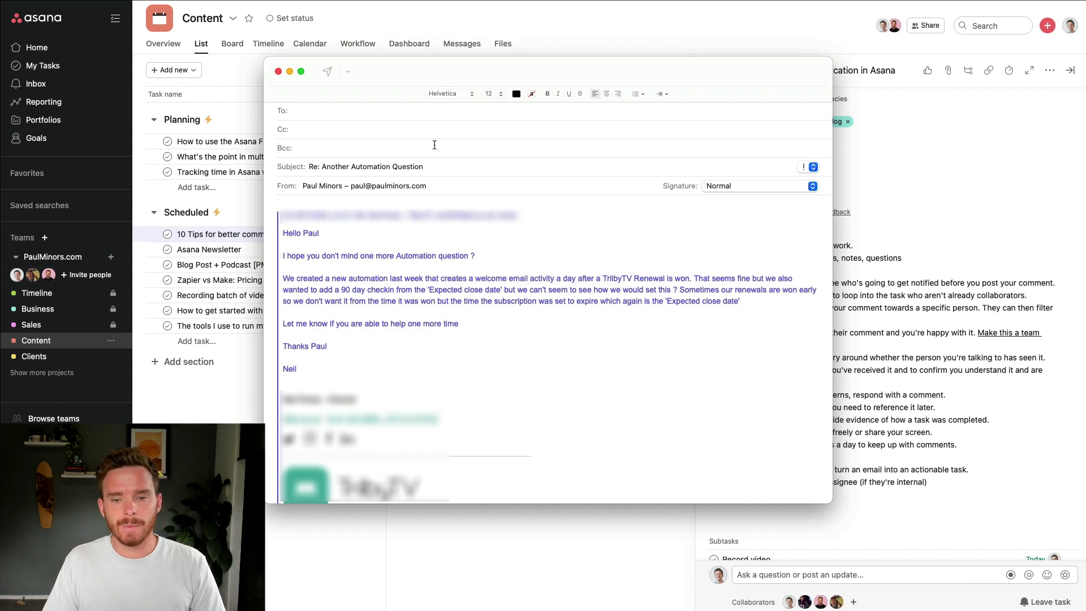
Address the reply to Asana's task-creation email address
left_click(364, 112)
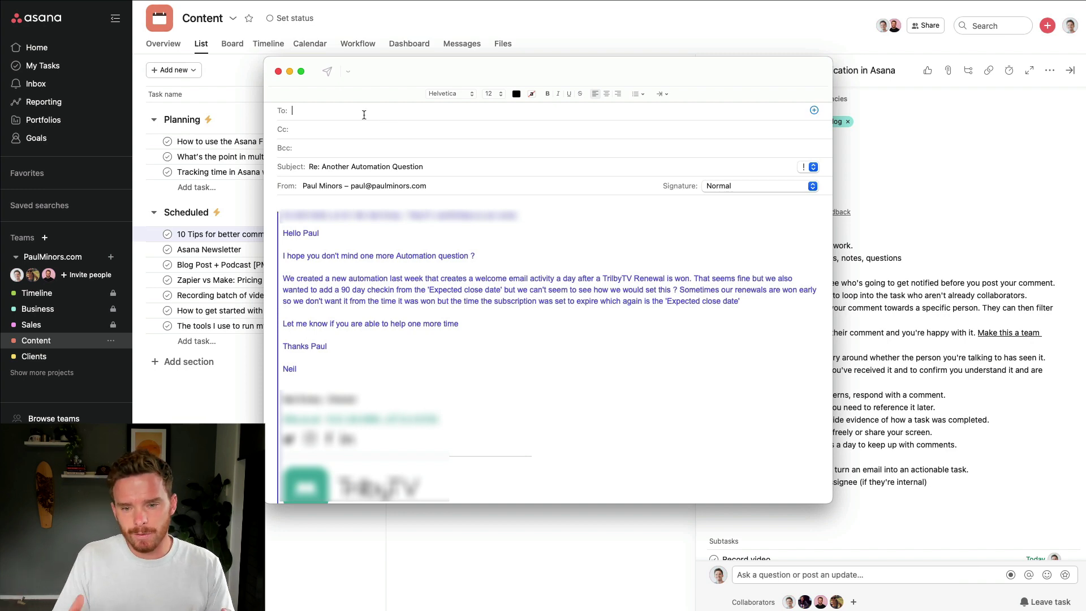
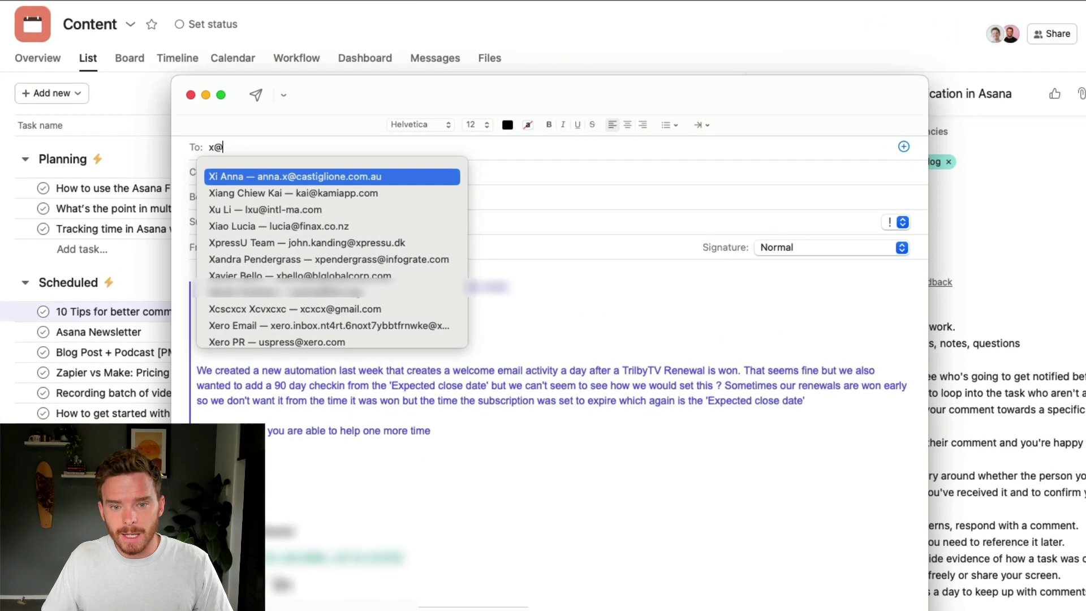
key("Return")
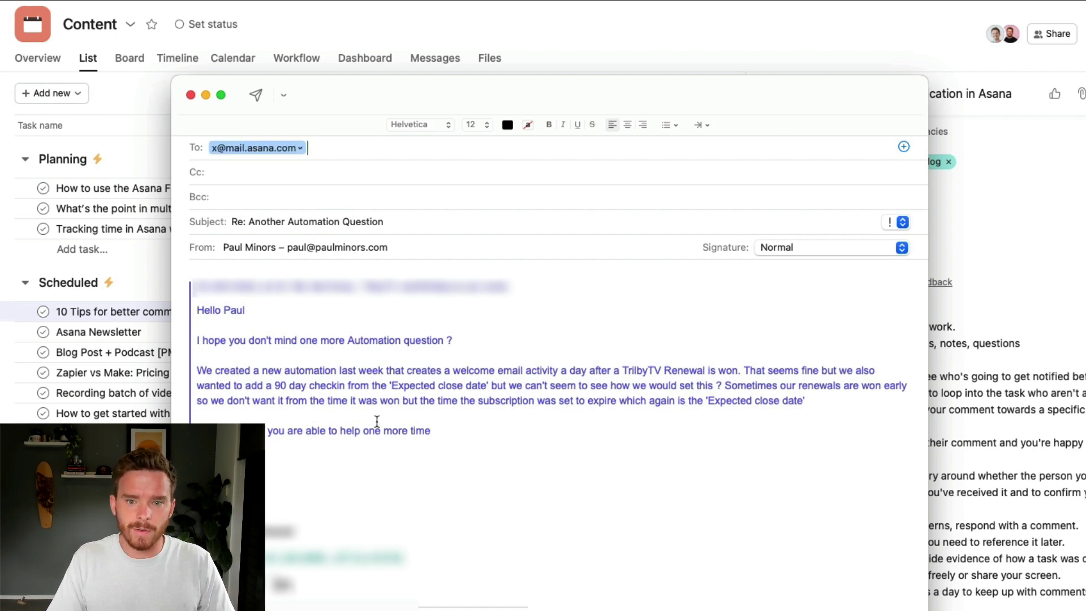
Replace the subject with 'Respond to Neil about automation' and send the email
scroll(380, 397, "up", 1)
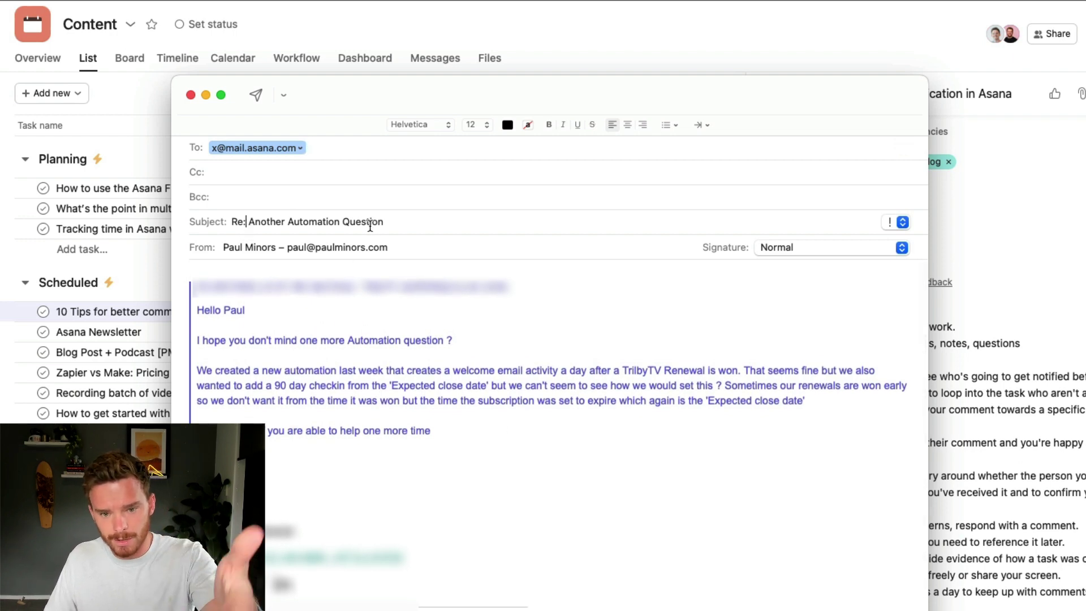
left_click_drag(405, 222, 194, 207)
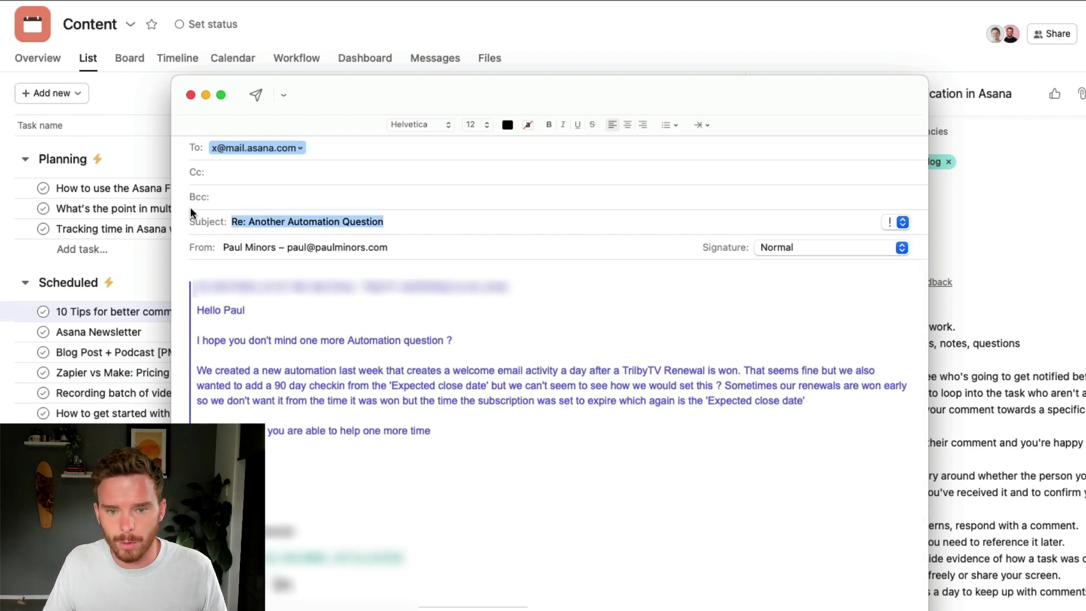
key("Left")
type("Respond to Neil about automation")
key("shift+super+Right")
key("BackSpace")
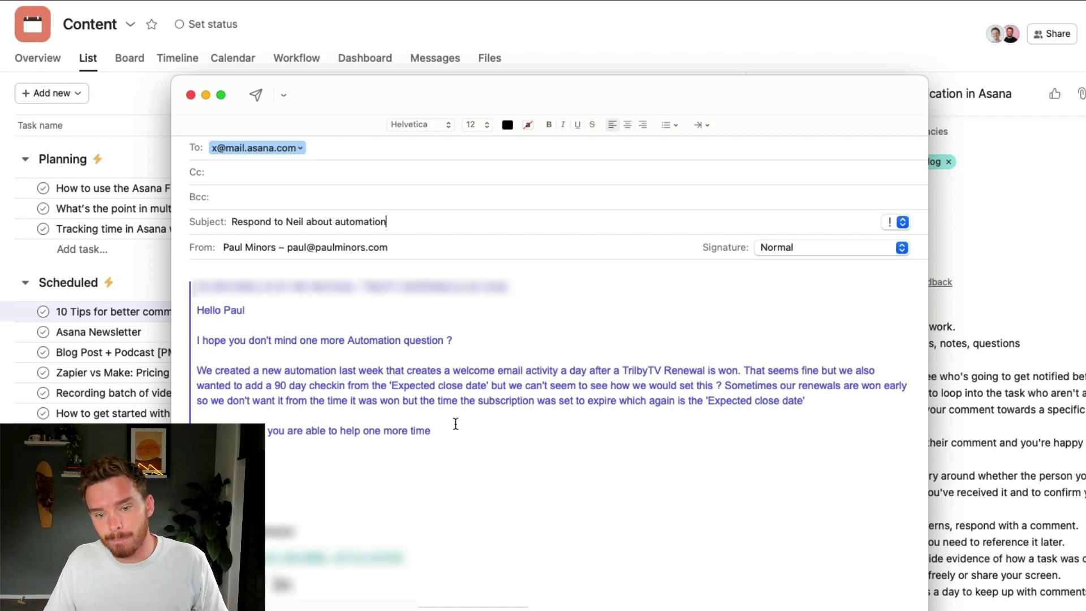
left_click(256, 97)
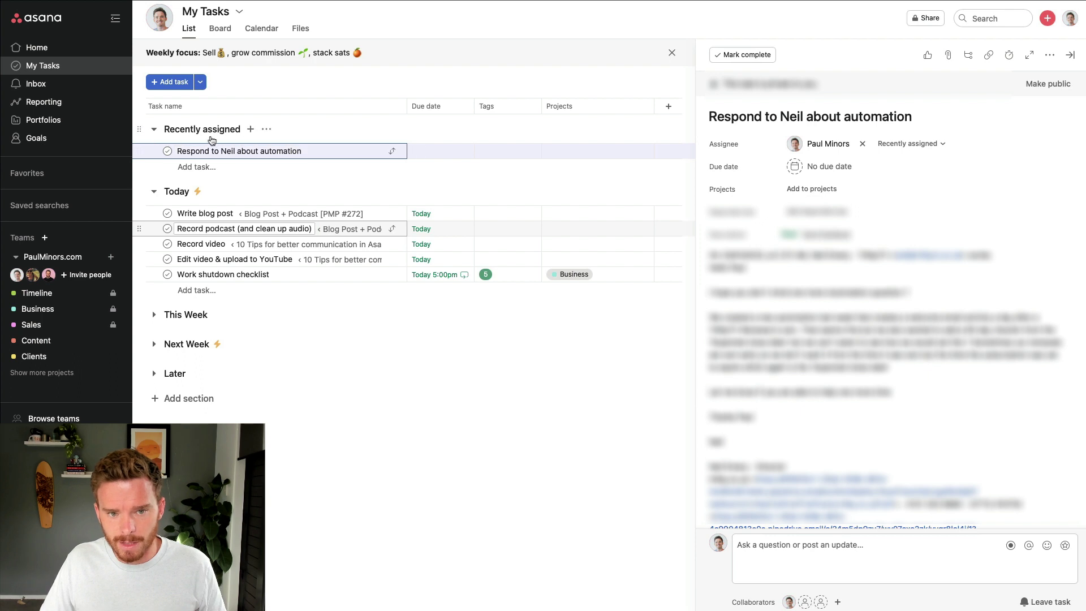
left_click(730, 117)
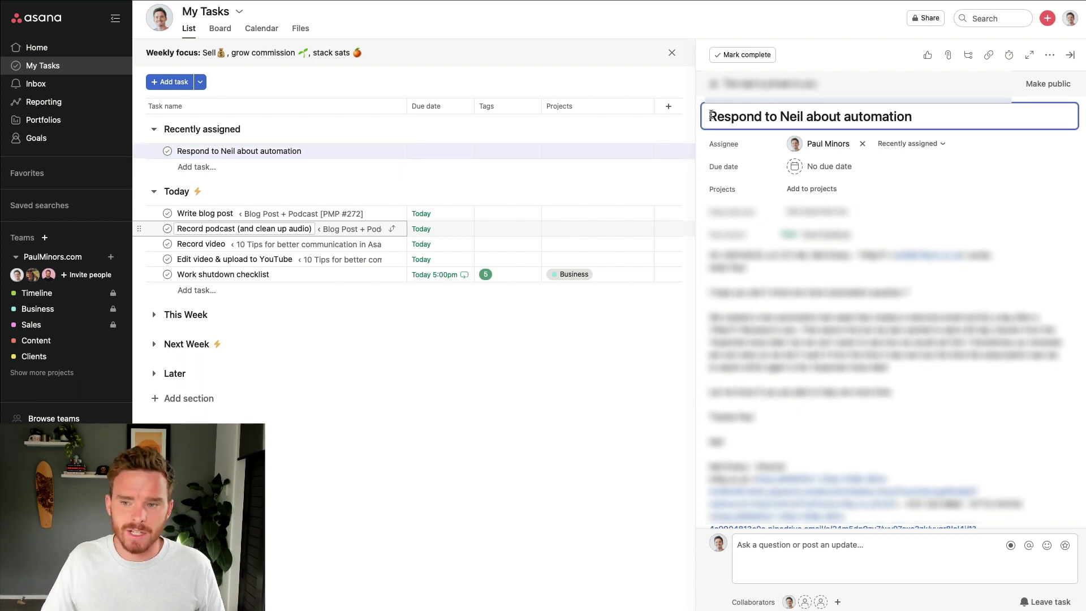
left_click_drag(711, 115, 991, 114)
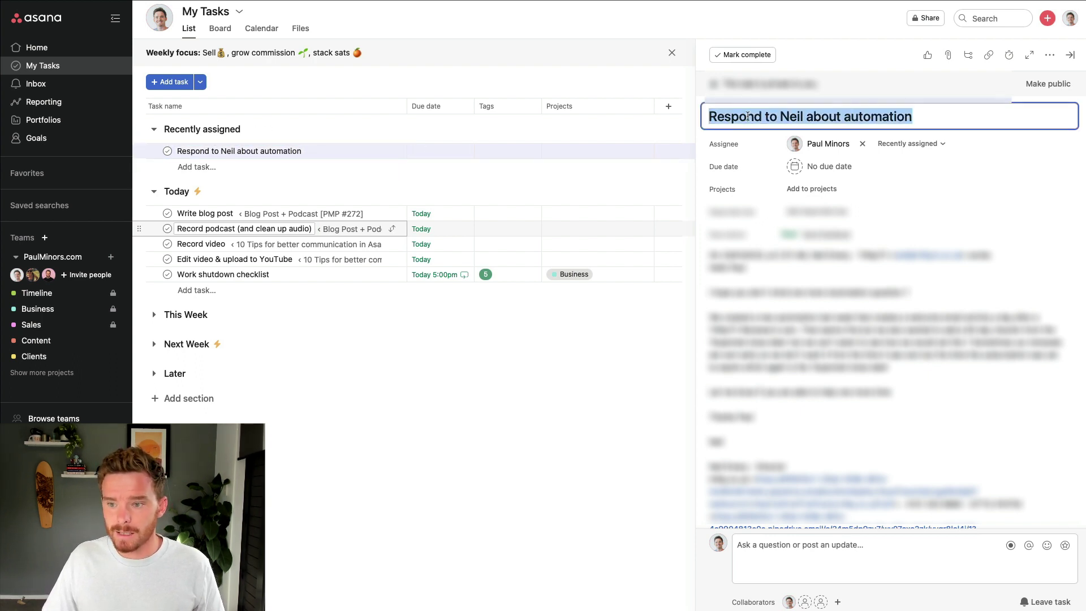
scroll(863, 192, "down", 1)
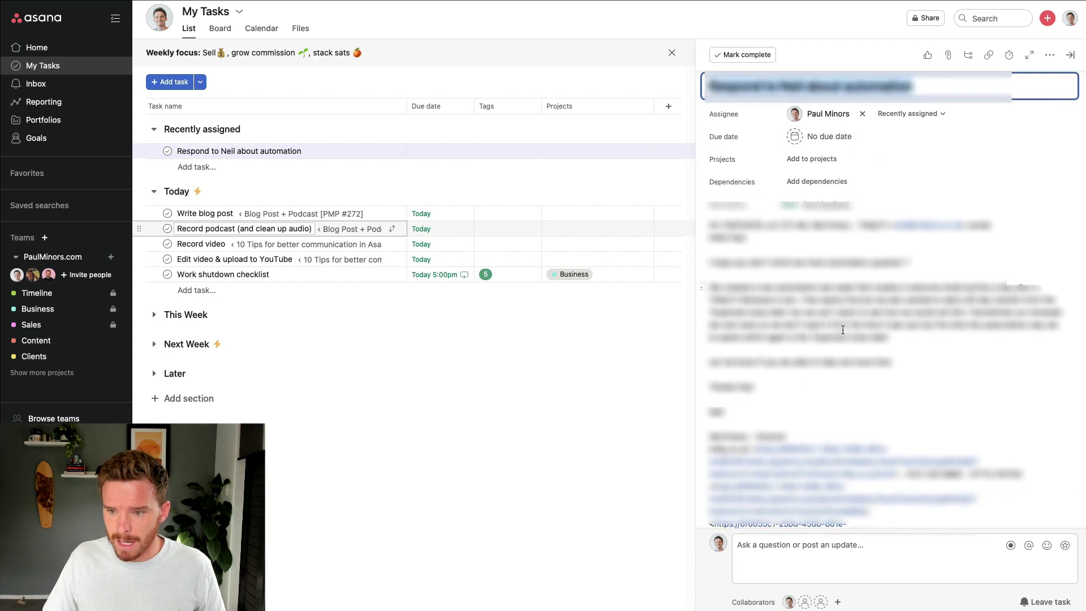
left_click_drag(775, 408, 709, 261)
left_click(818, 226)
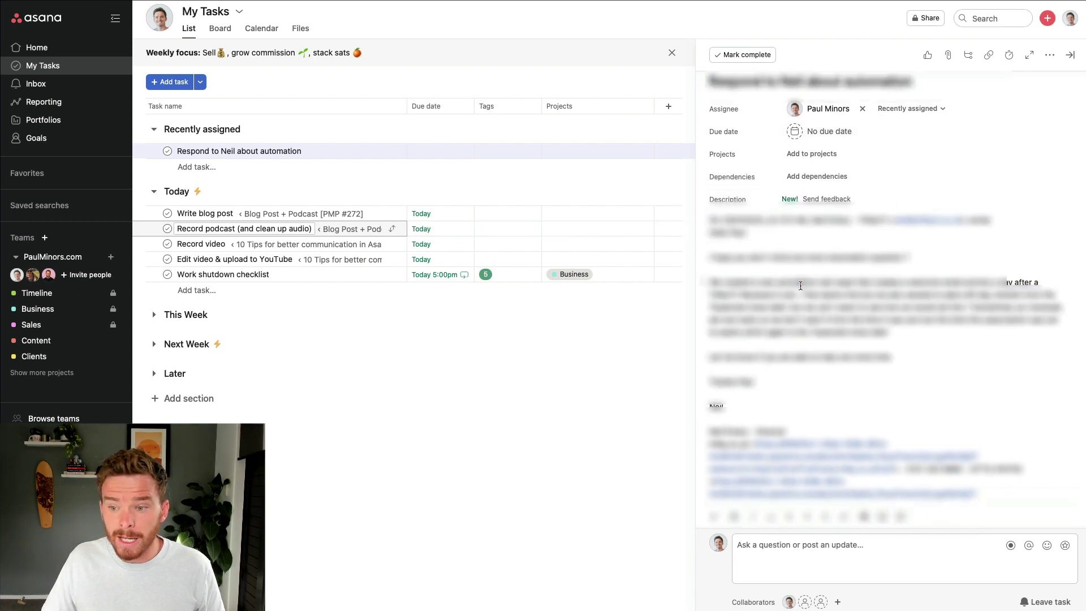
scroll(817, 219, "up", 1)
left_click(811, 189)
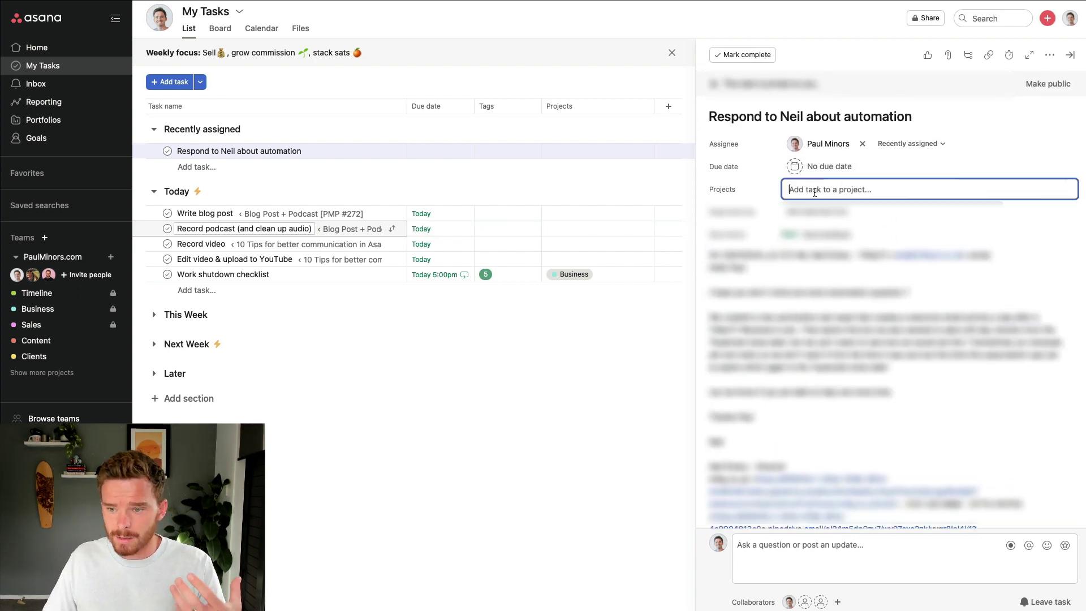
scroll(802, 362, "down", 5)
scroll(801, 363, "up", 5)
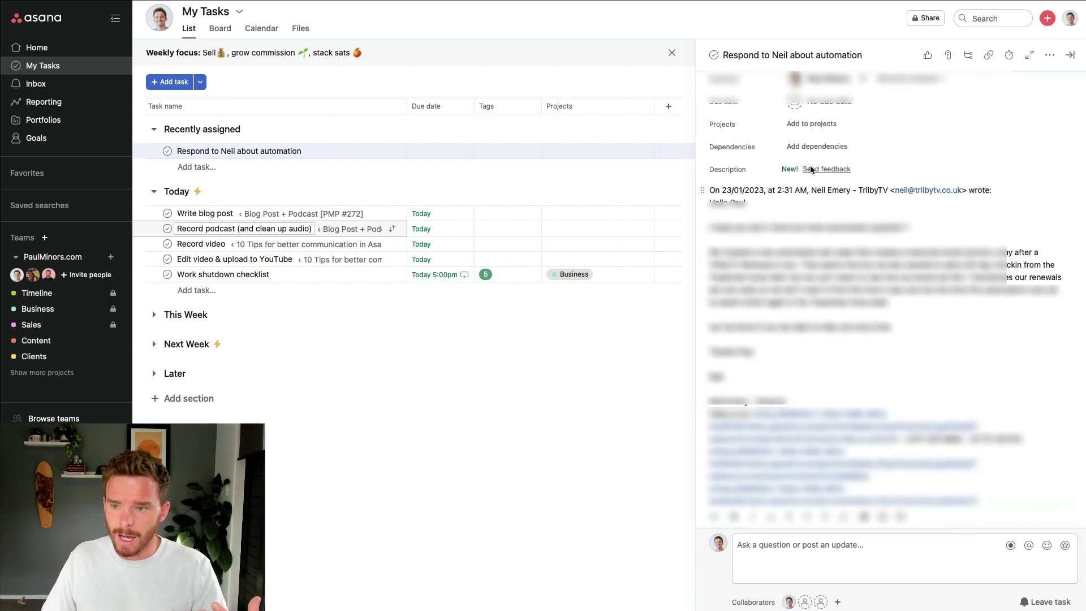
left_click(829, 166)
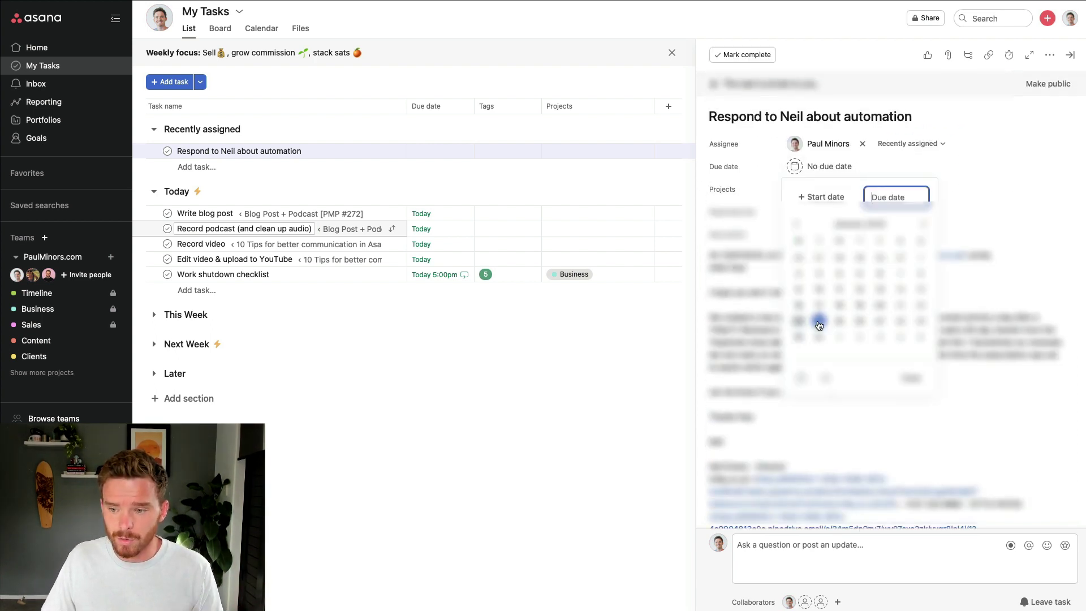
left_click(783, 300)
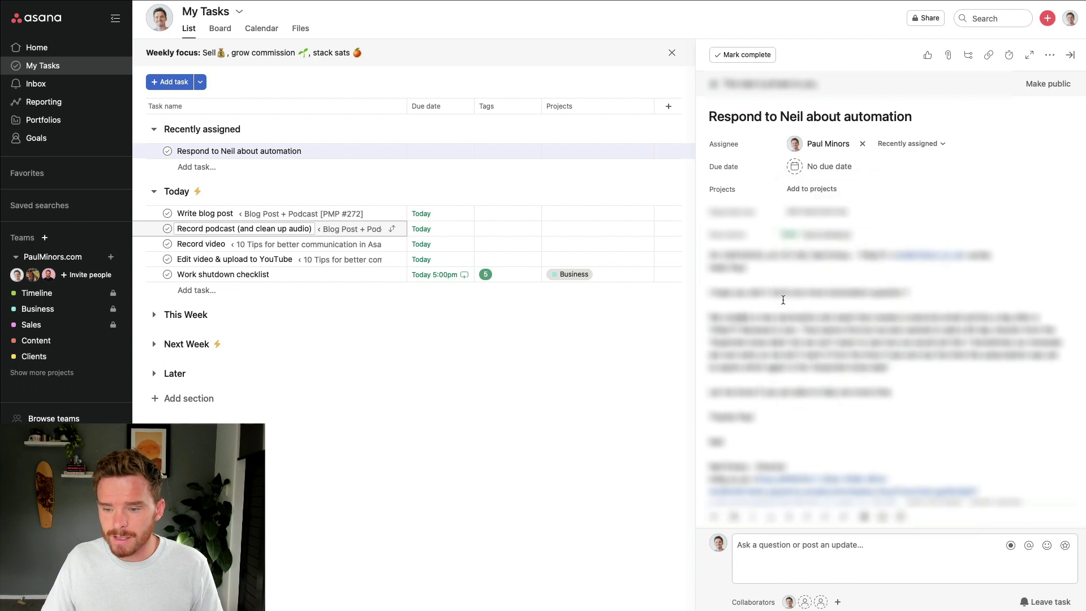